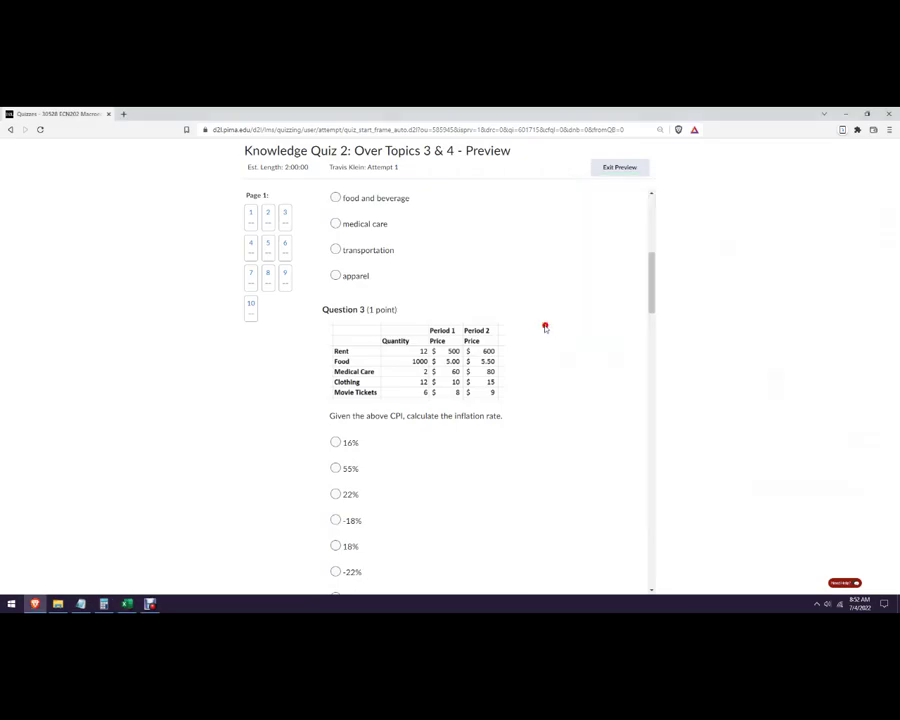
# - Switch to Calculator and compute Question 1's nominal GDP as 1200 + 500 + 900 + 400 - 500
pyautogui.scroll(3, 511, 450)
pyautogui.scroll(3, 511, 450)
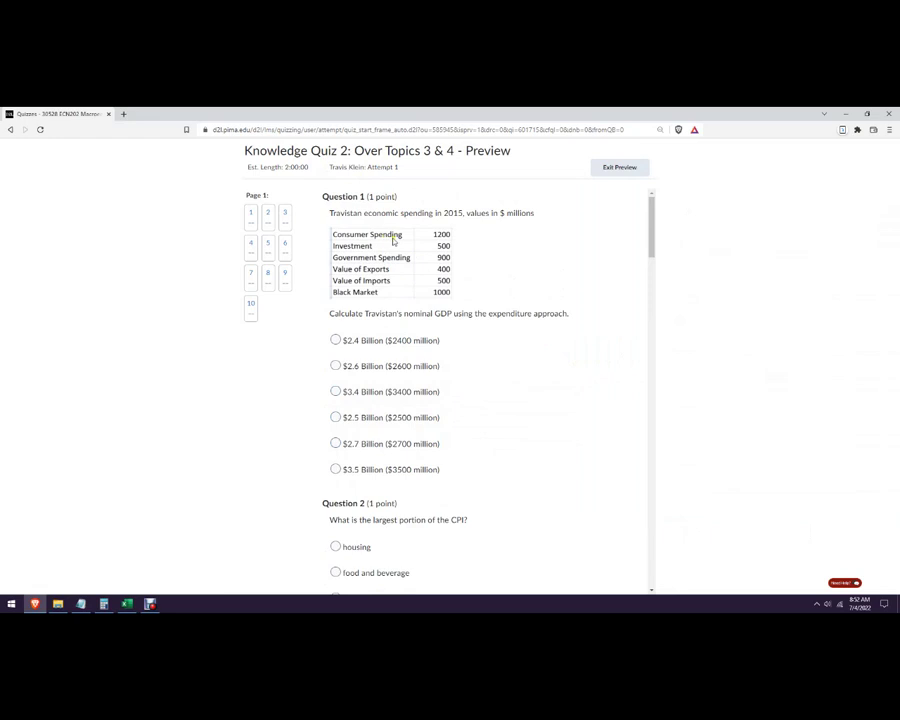
pyautogui.scroll(1, 486, 356)
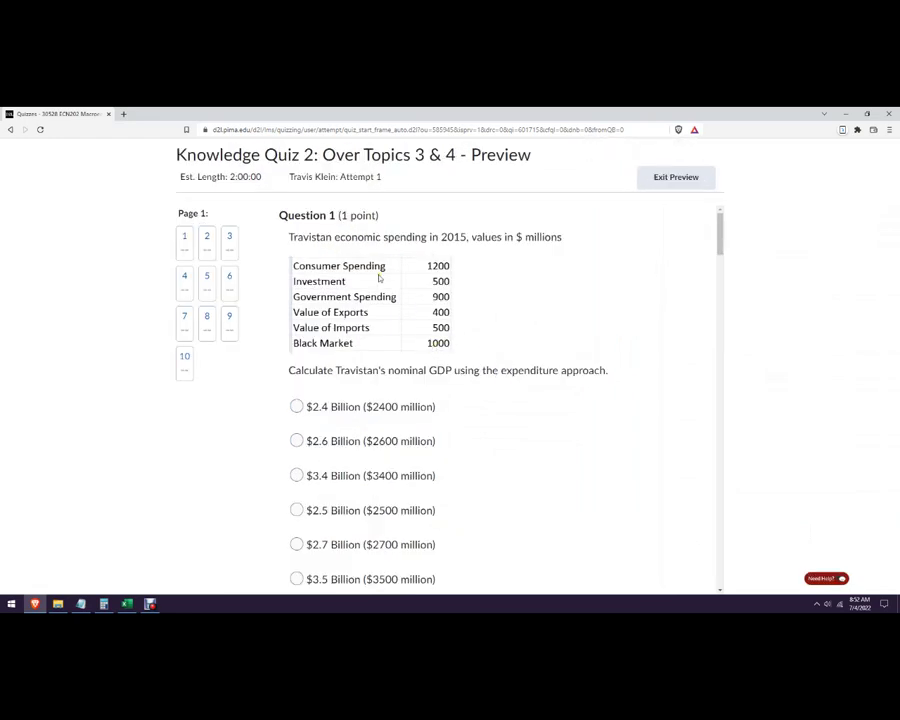
pyautogui.scroll(-1, 378, 267)
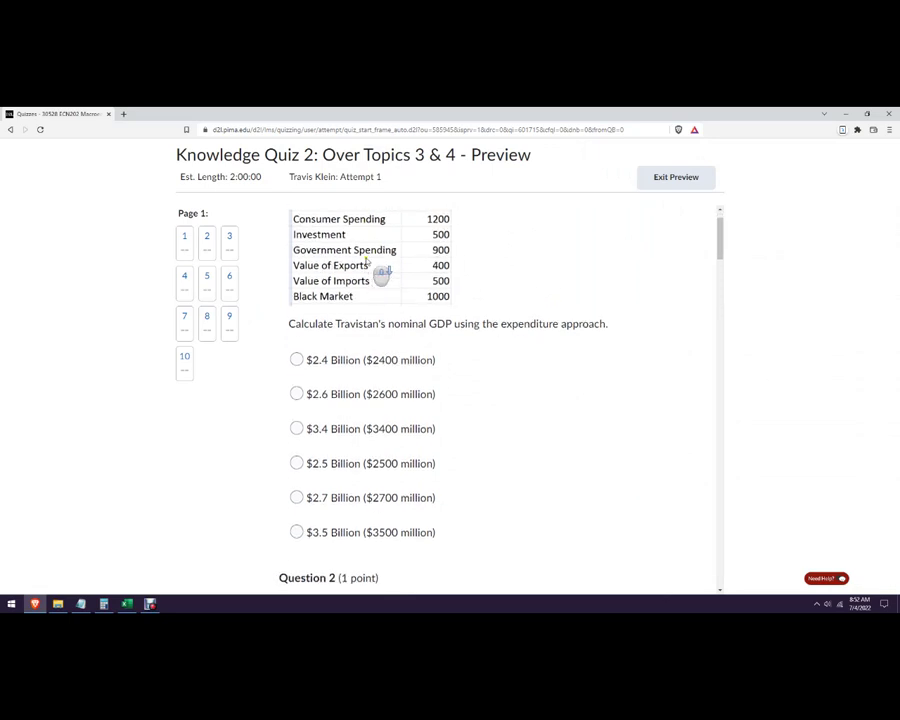
pyautogui.scroll(1, 374, 263)
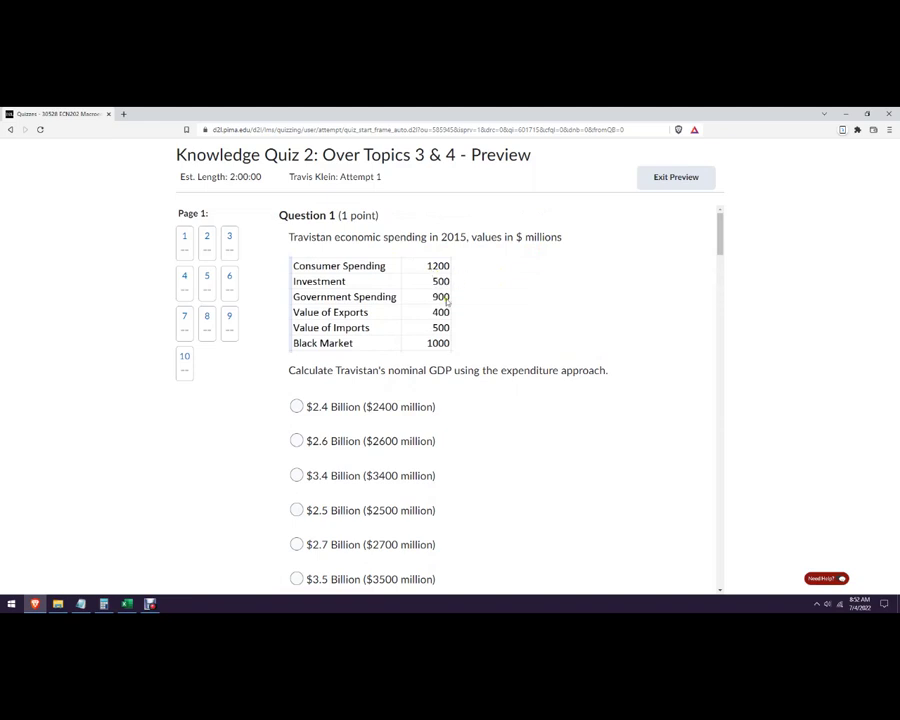
pyautogui.click(104, 604)
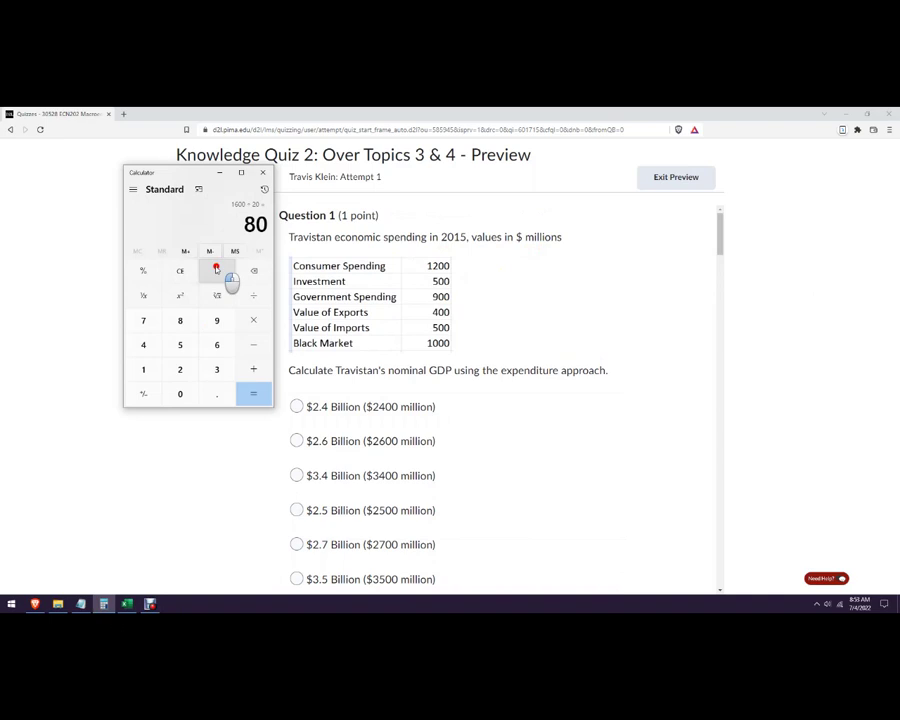
pyautogui.click(216, 270)
pyautogui.write('12')
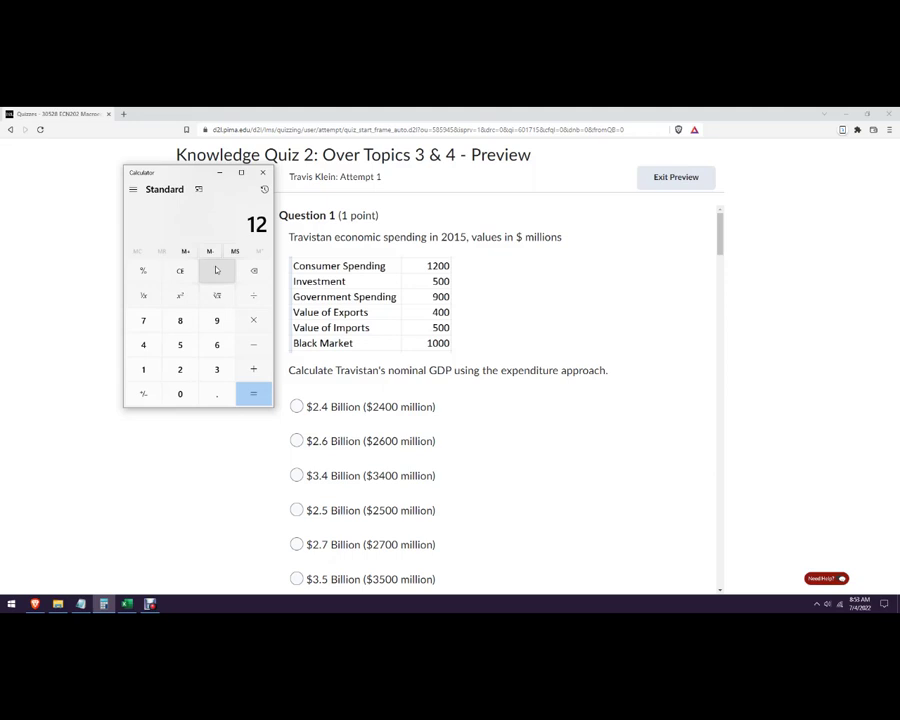
pyautogui.write('00+500+9')
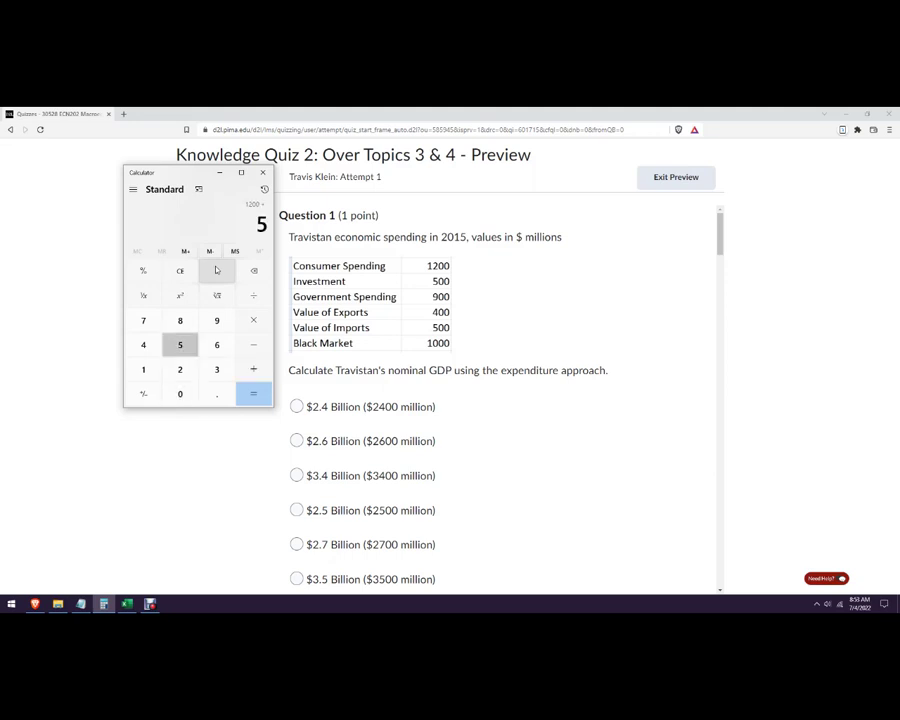
pyautogui.write('00')
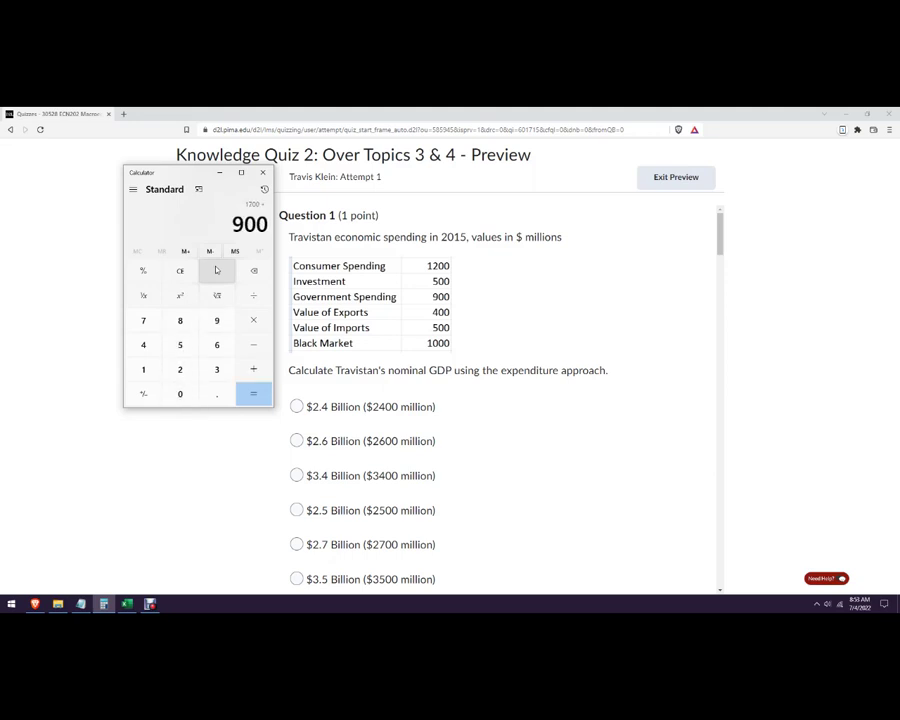
pyautogui.write('+400-500')
pyautogui.press('Return')
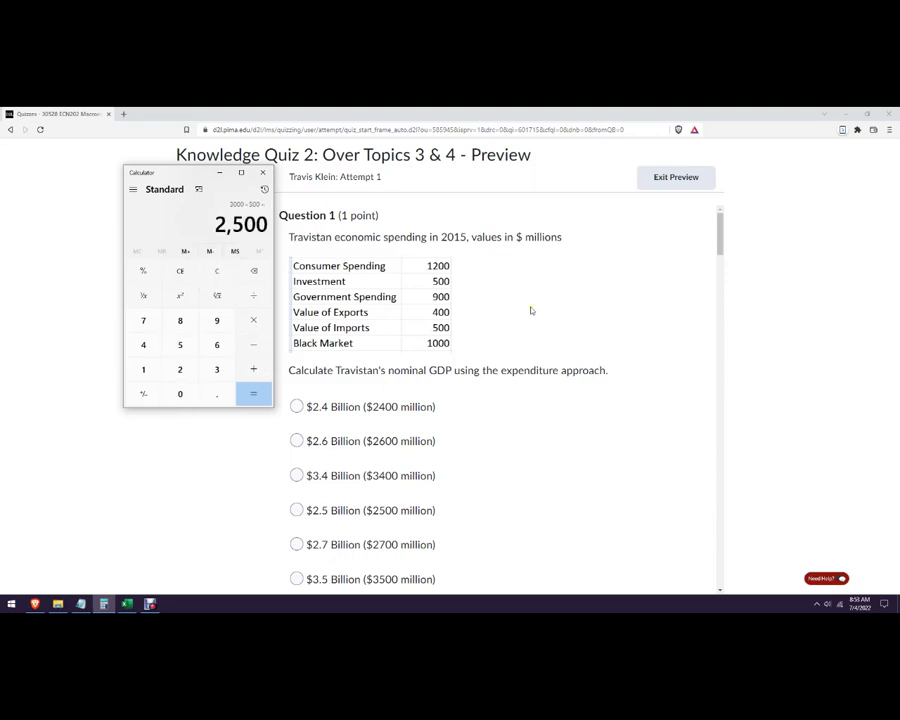
# - Clear the Calculator result and move its window clear of the quiz page while reading Question 2
pyautogui.moveTo(190, 172); pyautogui.dragTo(145, 171)
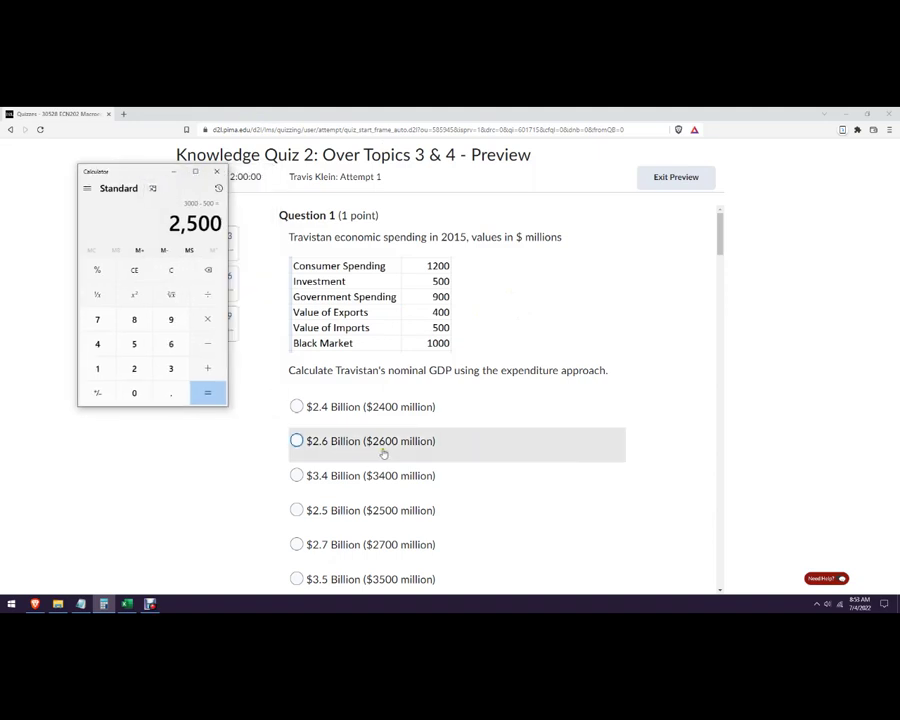
pyautogui.scroll(-1, 382, 455)
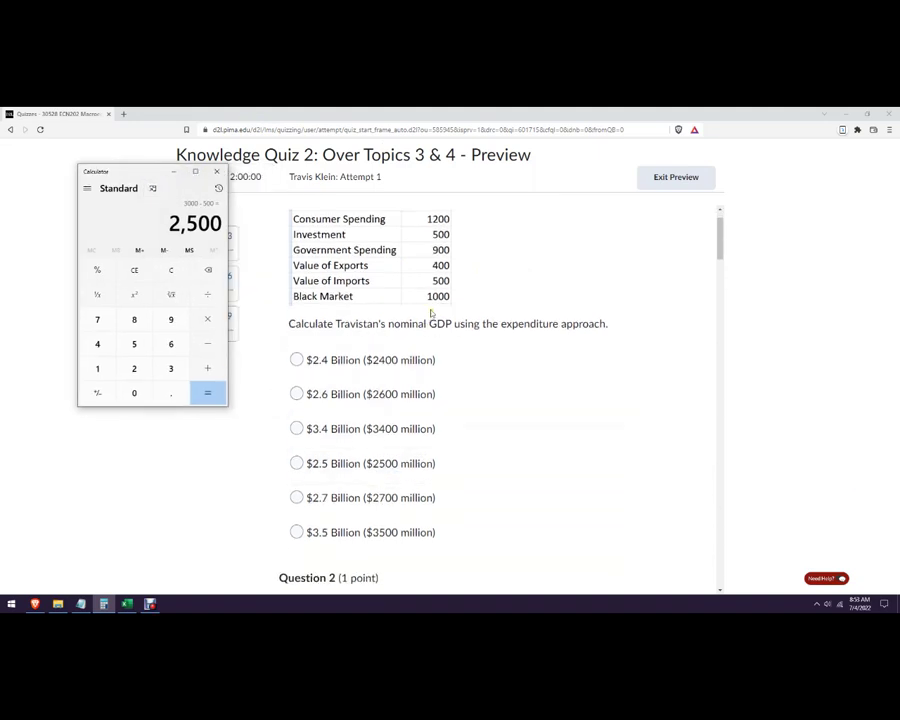
pyautogui.scroll(-7, 590, 515)
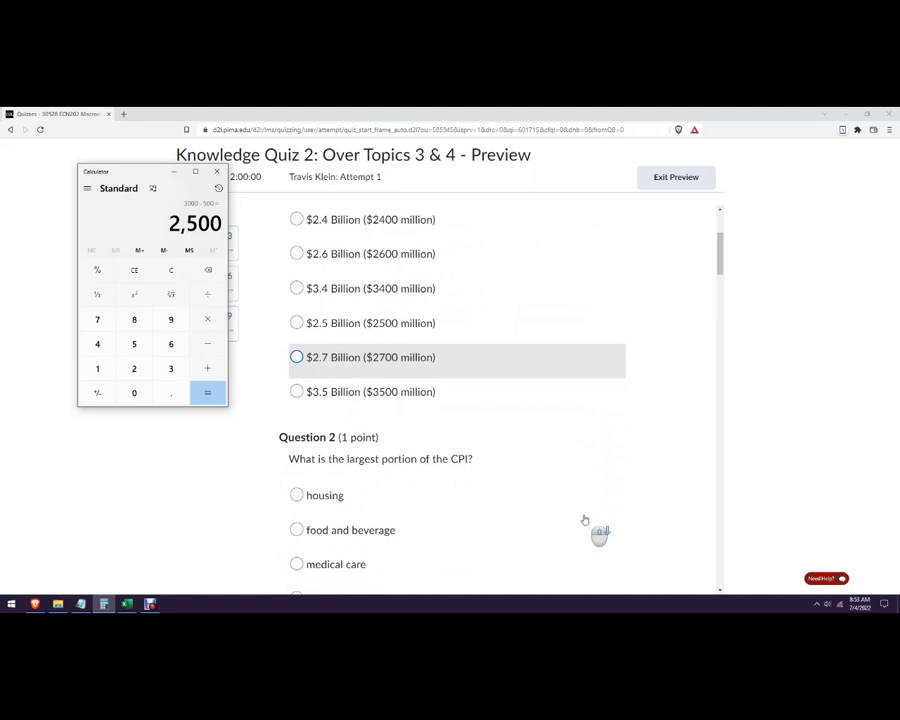
pyautogui.click(172, 270)
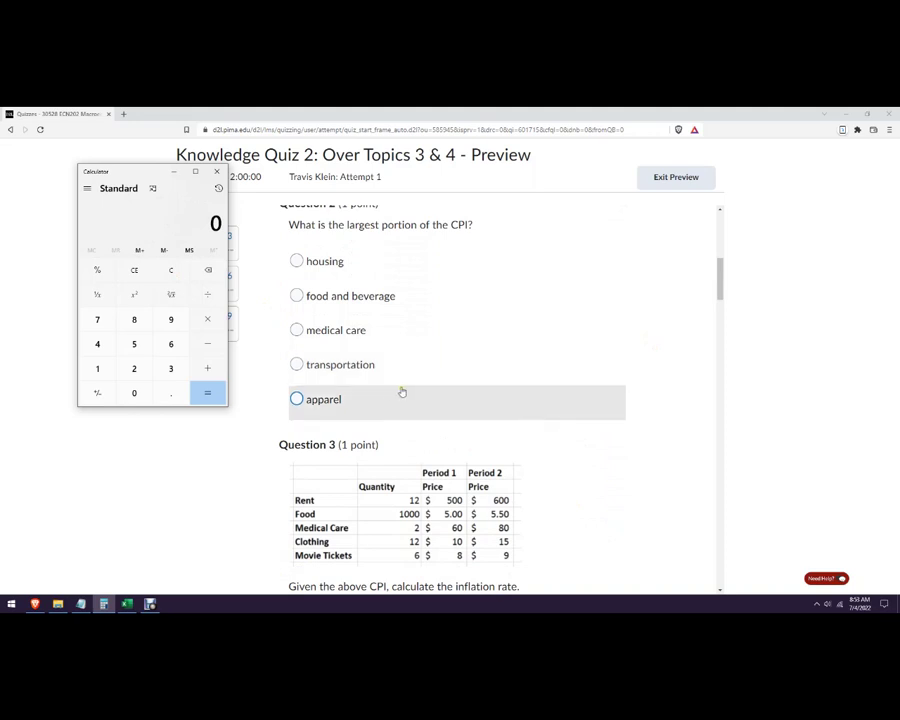
pyautogui.moveTo(132, 171); pyautogui.dragTo(66, 201)
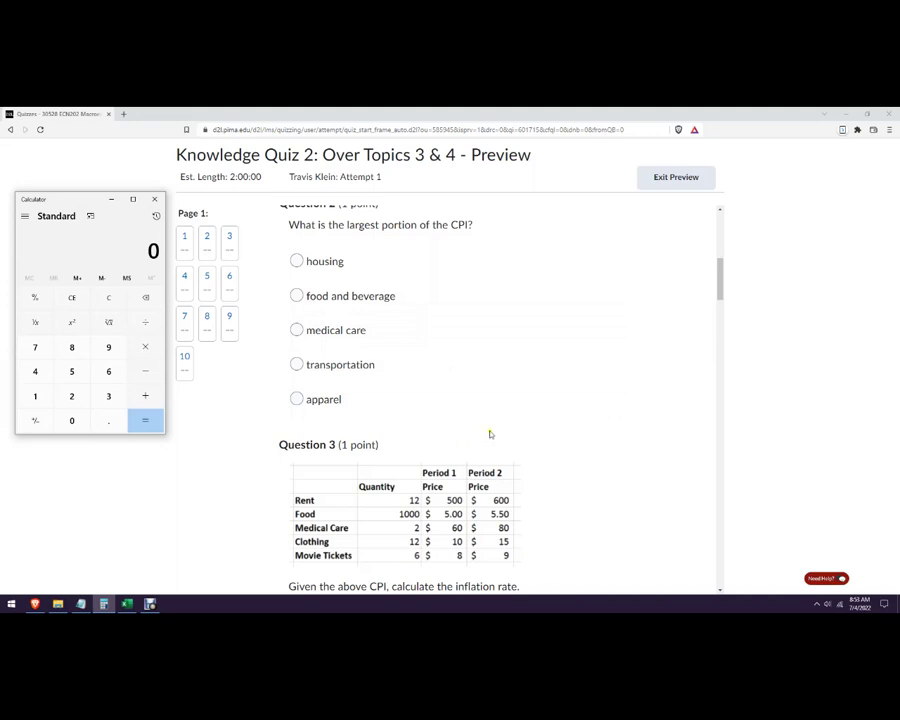
# - Minimize Calculator, switch to the Excel workbook, and arrange it beside Question 3's CPI table with column A narrowed
pyautogui.scroll(-5, 460, 470)
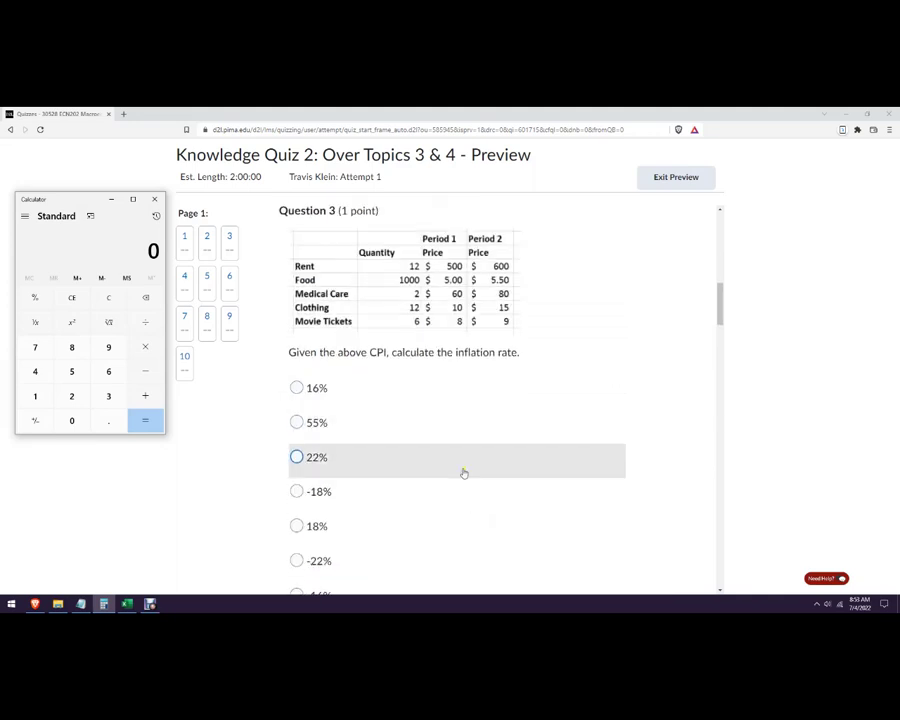
pyautogui.scroll(-1, 371, 476)
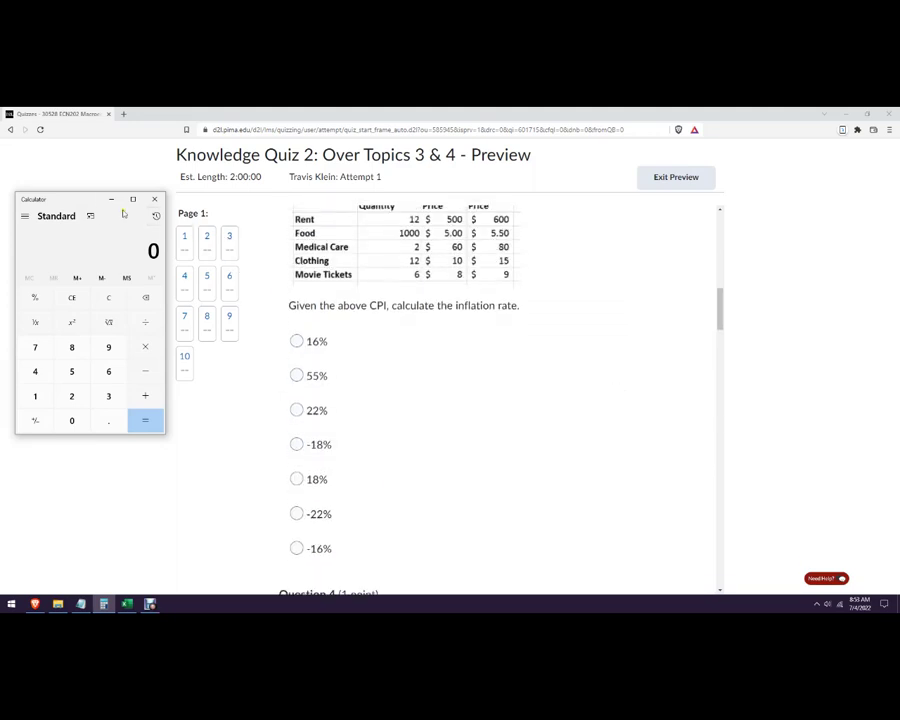
pyautogui.click(111, 199)
pyautogui.click(127, 604)
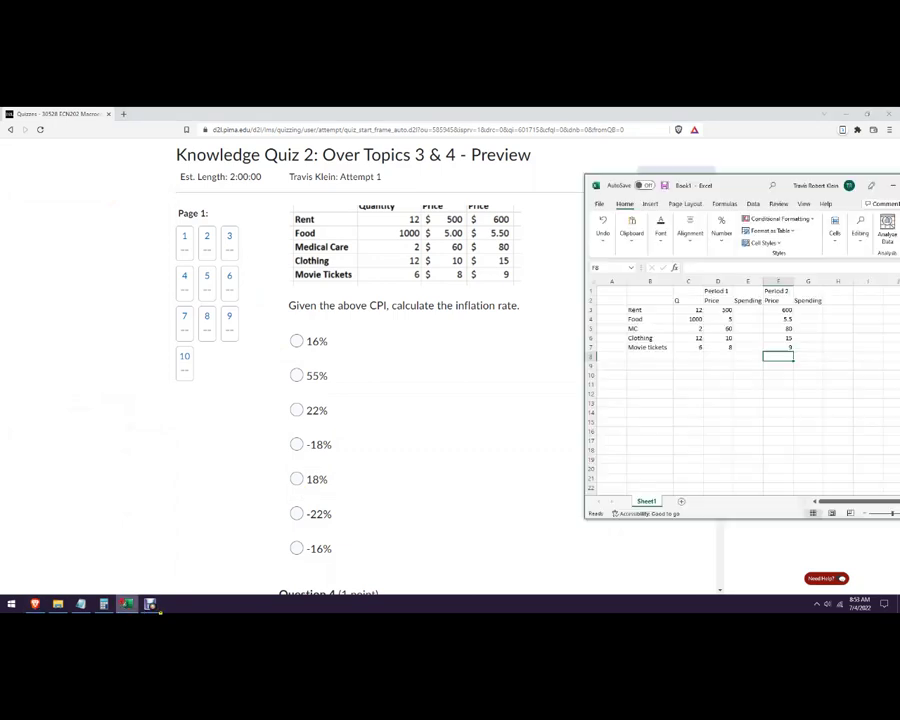
pyautogui.scroll(3, 756, 404)
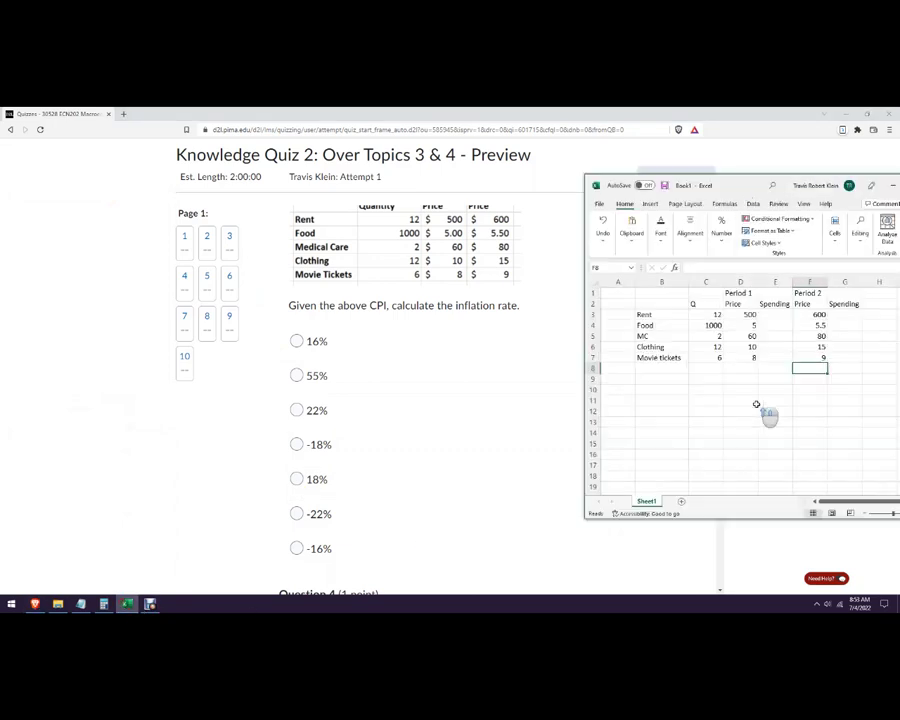
pyautogui.moveTo(743, 186); pyautogui.dragTo(727, 163)
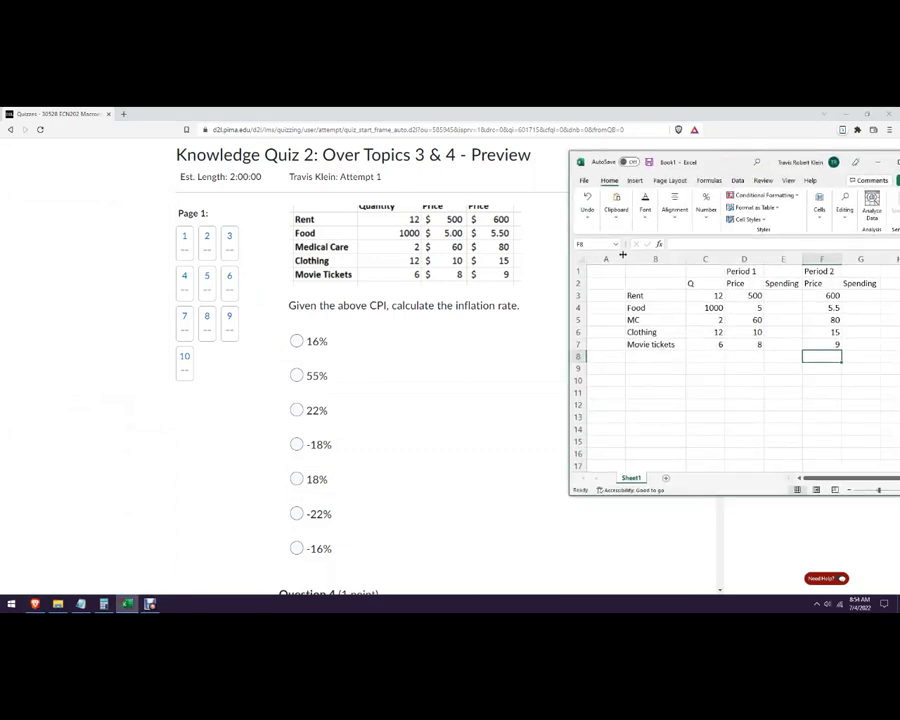
pyautogui.moveTo(627, 259); pyautogui.dragTo(602, 259)
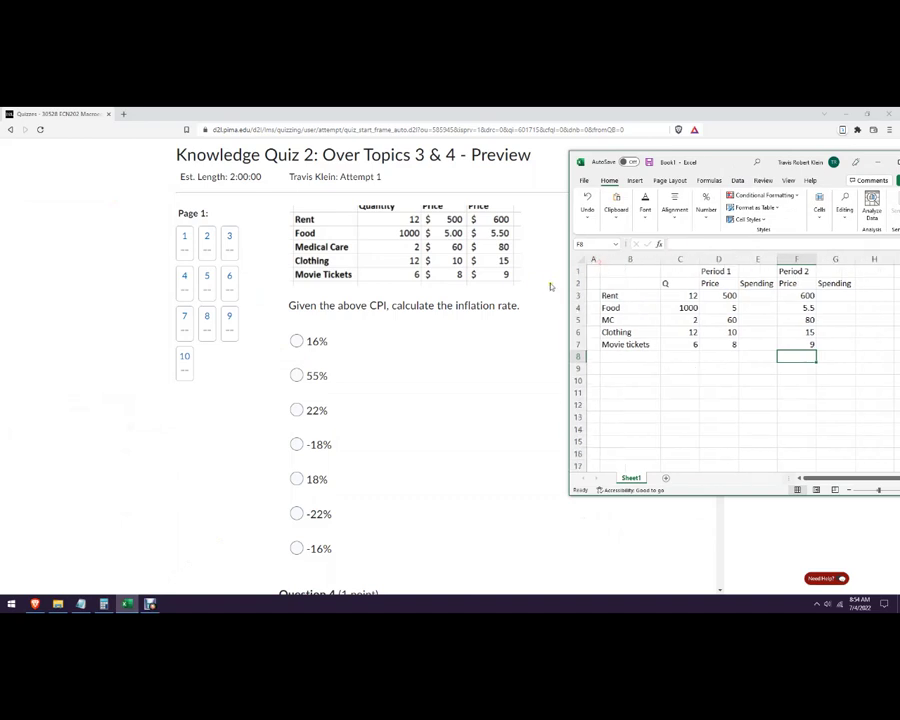
pyautogui.scroll(1, 474, 376)
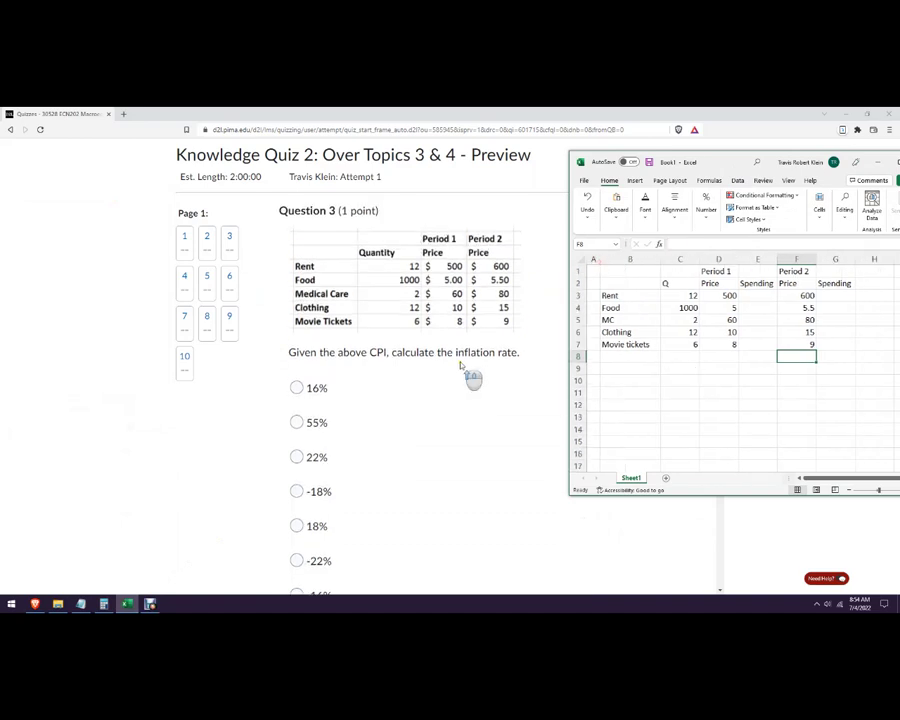
# - Calculate Period 1 spending with =C3*D3 in E3 and fill the formula down to E7
pyautogui.click(757, 295)
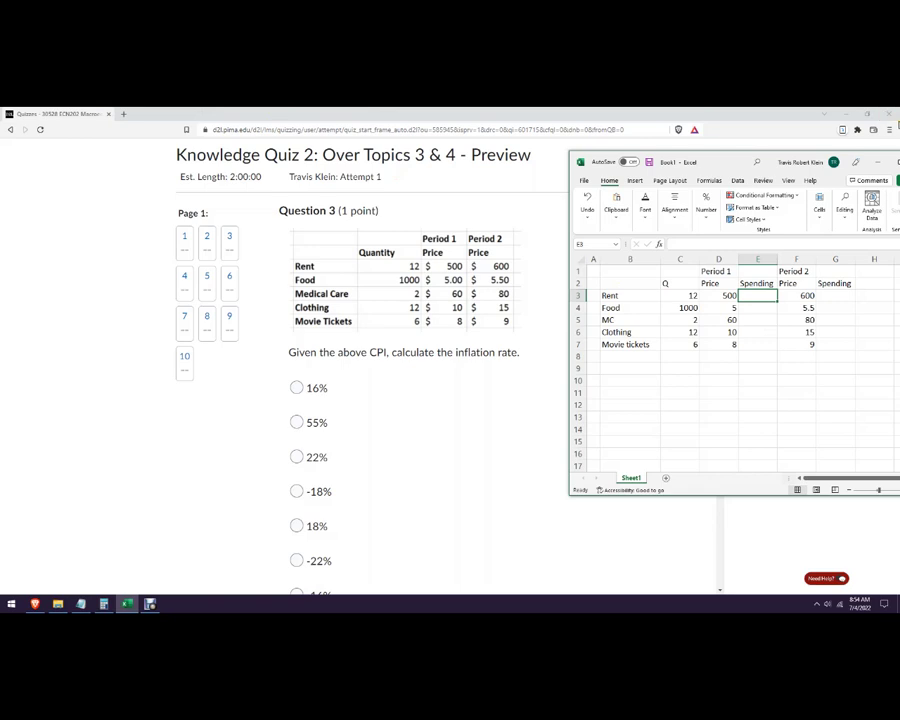
pyautogui.write('=')
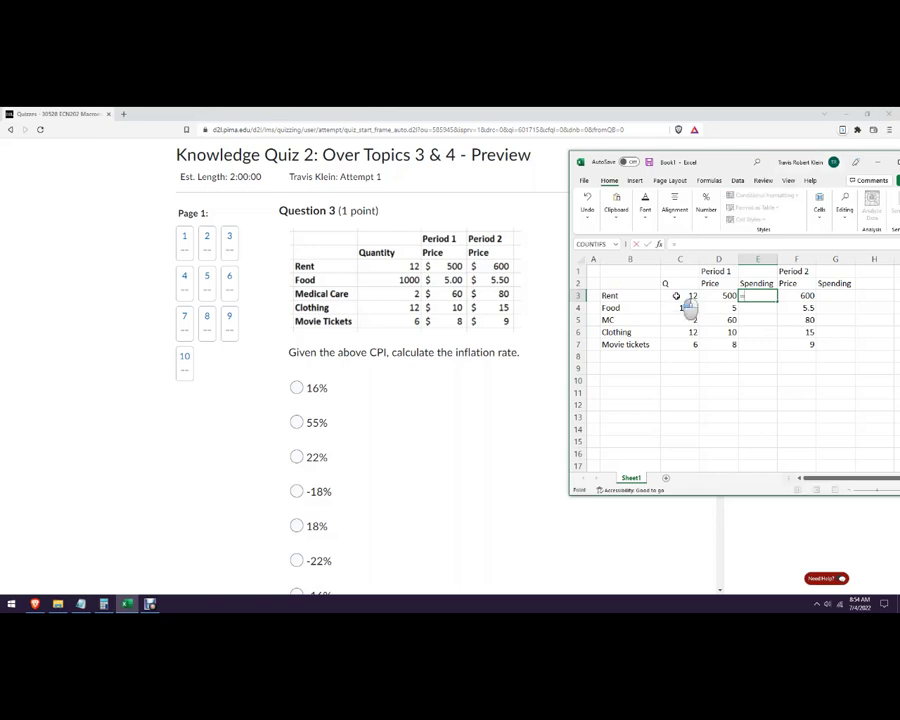
pyautogui.click(677, 296)
pyautogui.write('*')
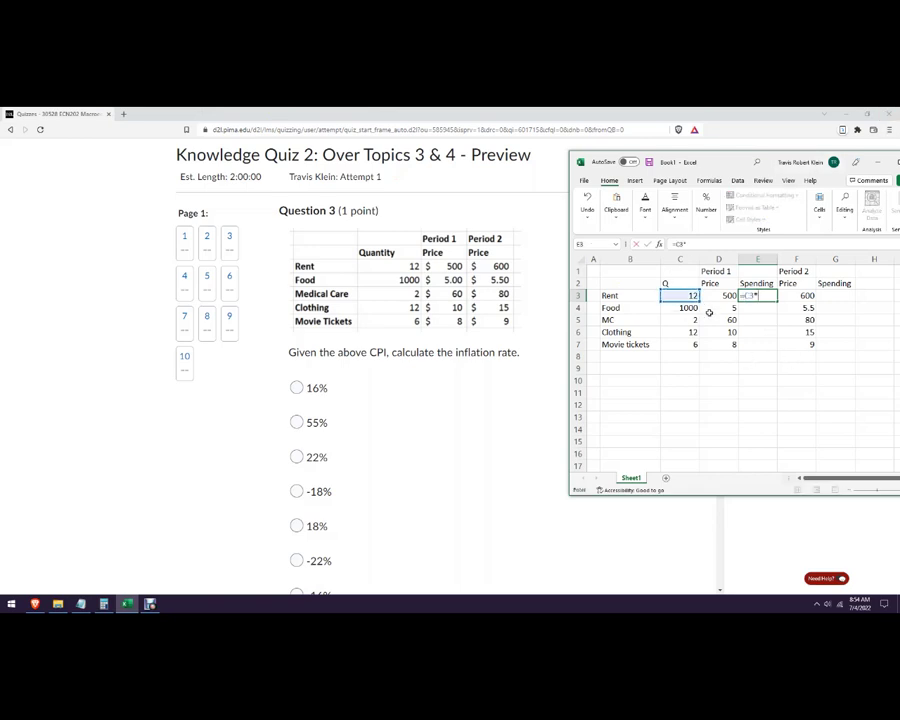
pyautogui.click(729, 294)
pyautogui.press('Return')
pyautogui.click(748, 295)
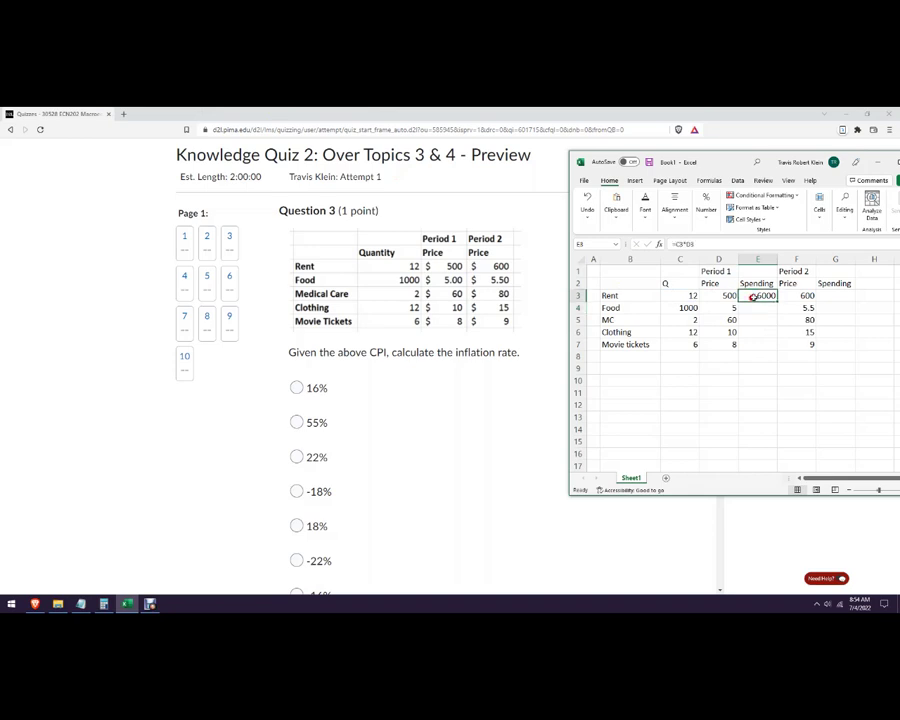
pyautogui.doubleClick(776, 298)
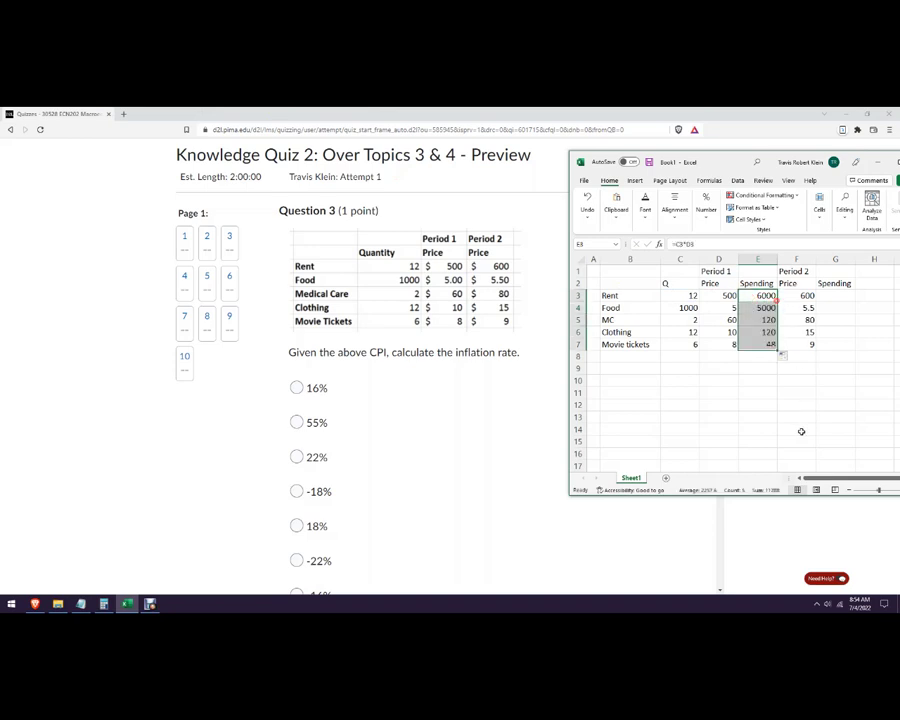
pyautogui.click(801, 428)
# - Calculate Period 2 spending with =F3*C3 in G3 and fill the formula down to G7
pyautogui.click(821, 299)
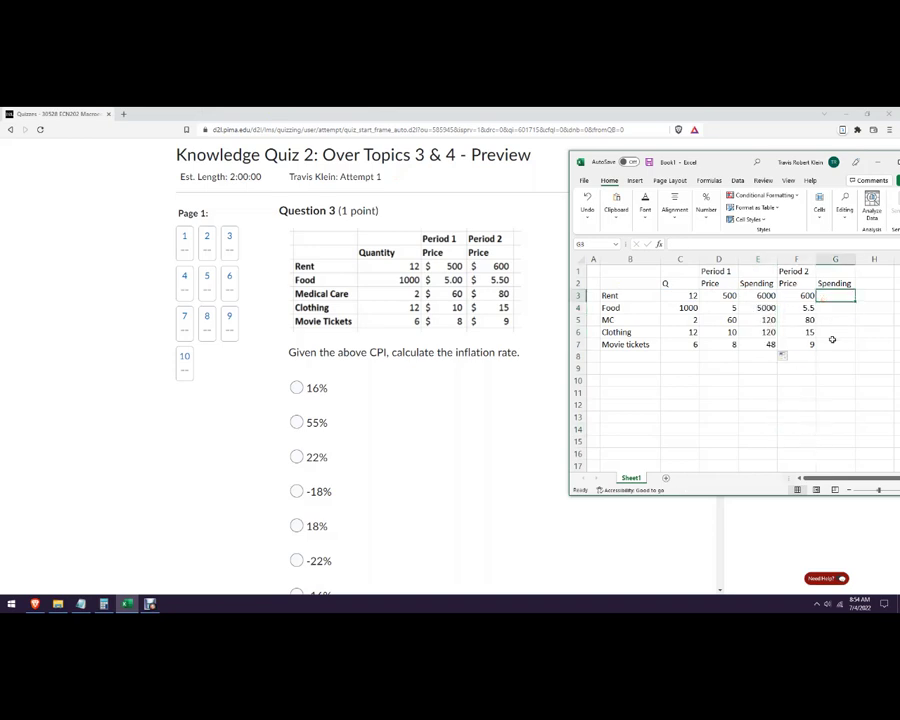
pyautogui.write('=')
pyautogui.click(804, 294)
pyautogui.write('*')
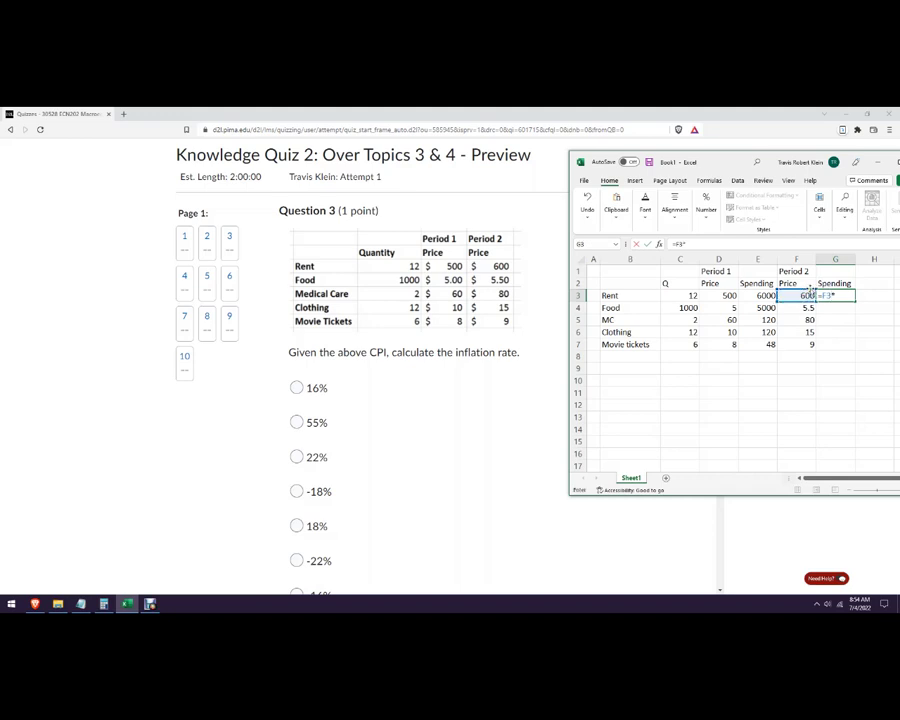
pyautogui.click(690, 295)
pyautogui.press('Return')
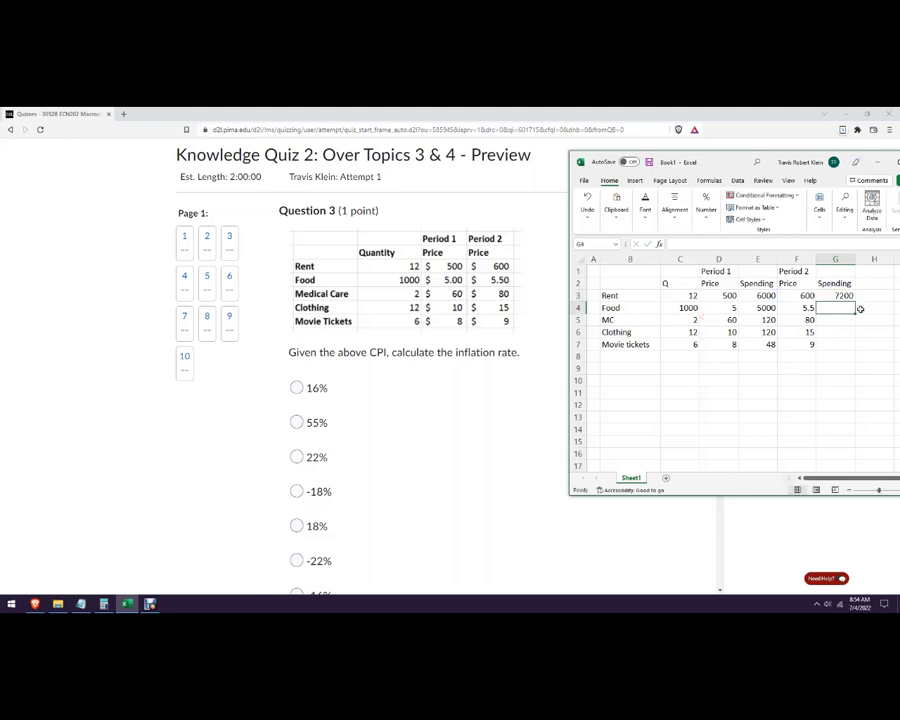
pyautogui.click(838, 295)
pyautogui.moveTo(855, 301); pyautogui.dragTo(859, 348)
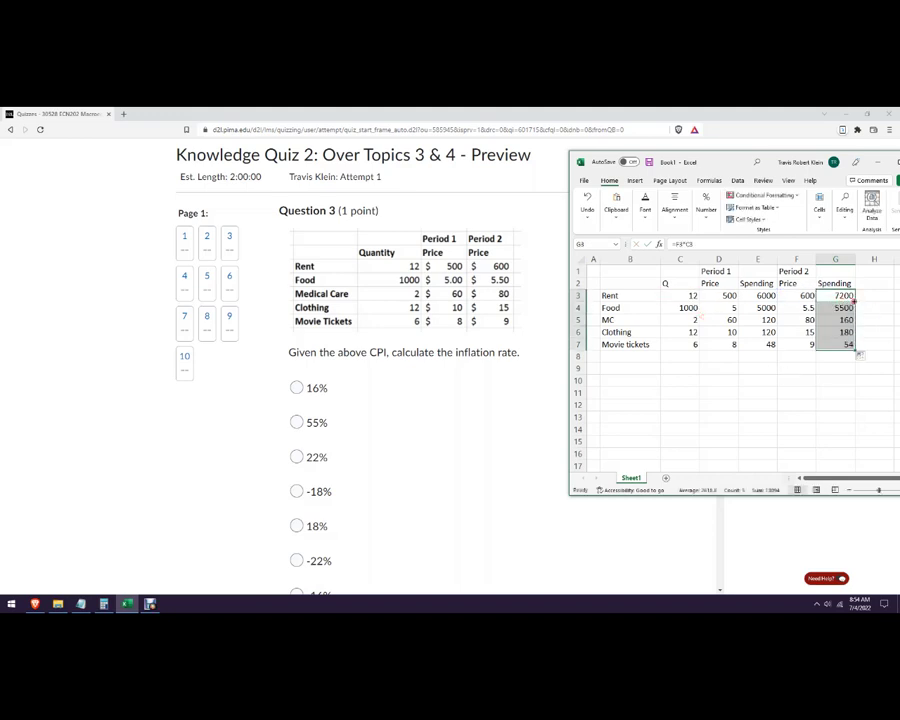
# - Total the Period 1 spending in E9 with =SUM(E3:E7)
pyautogui.moveTo(712, 368); pyautogui.dragTo(749, 376)
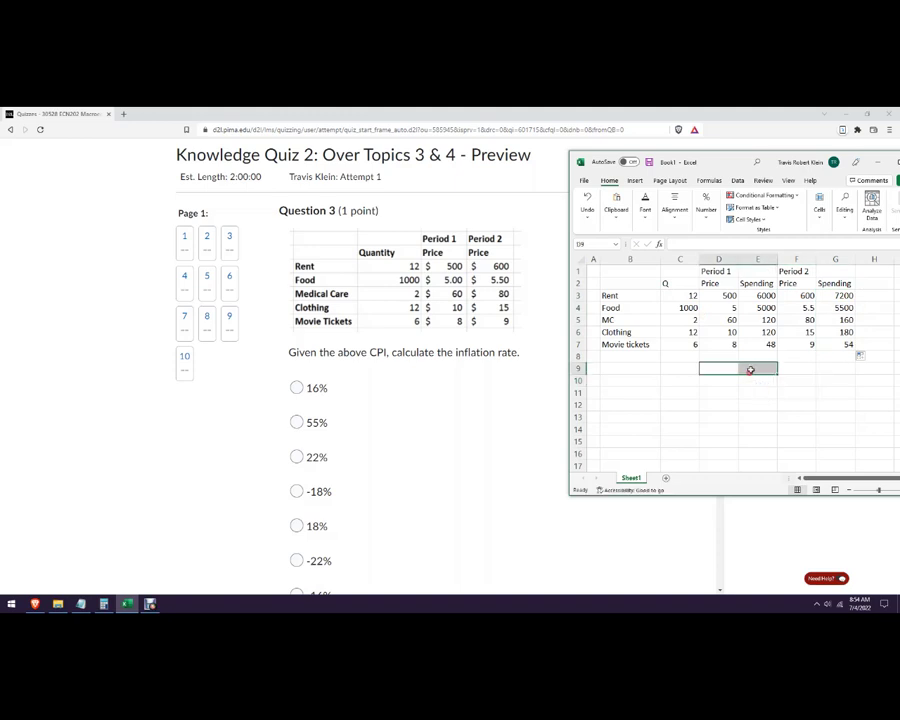
pyautogui.click(752, 369)
pyautogui.write('=')
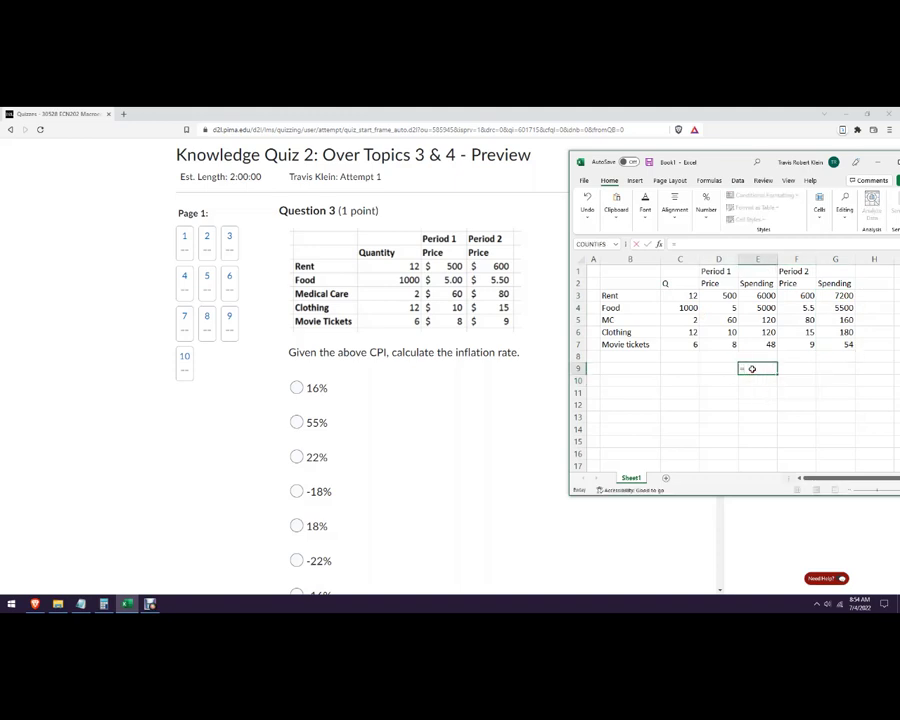
pyautogui.write('sum')
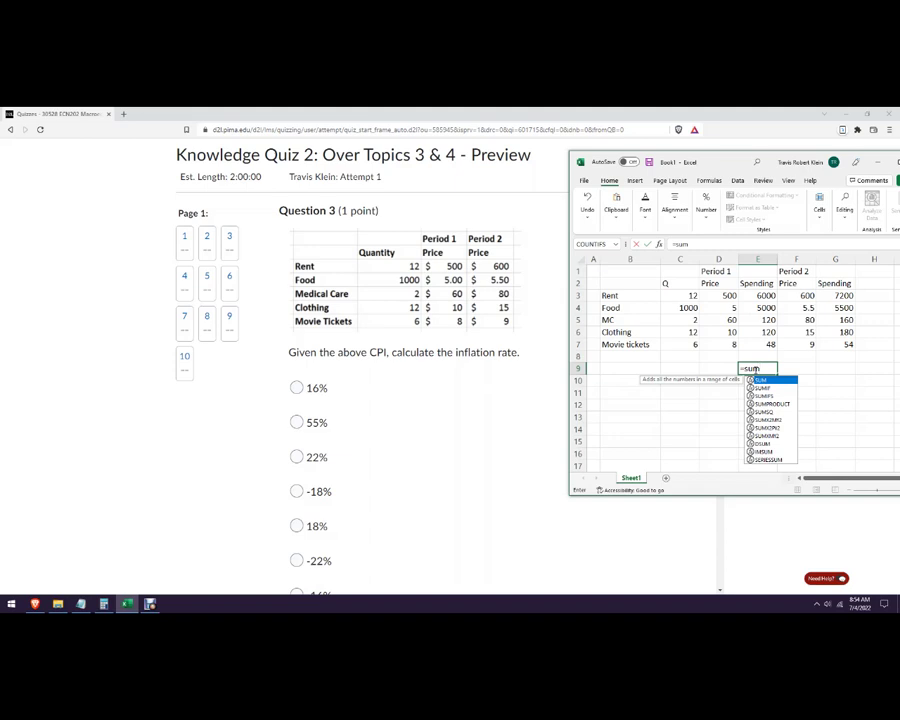
pyautogui.write('(')
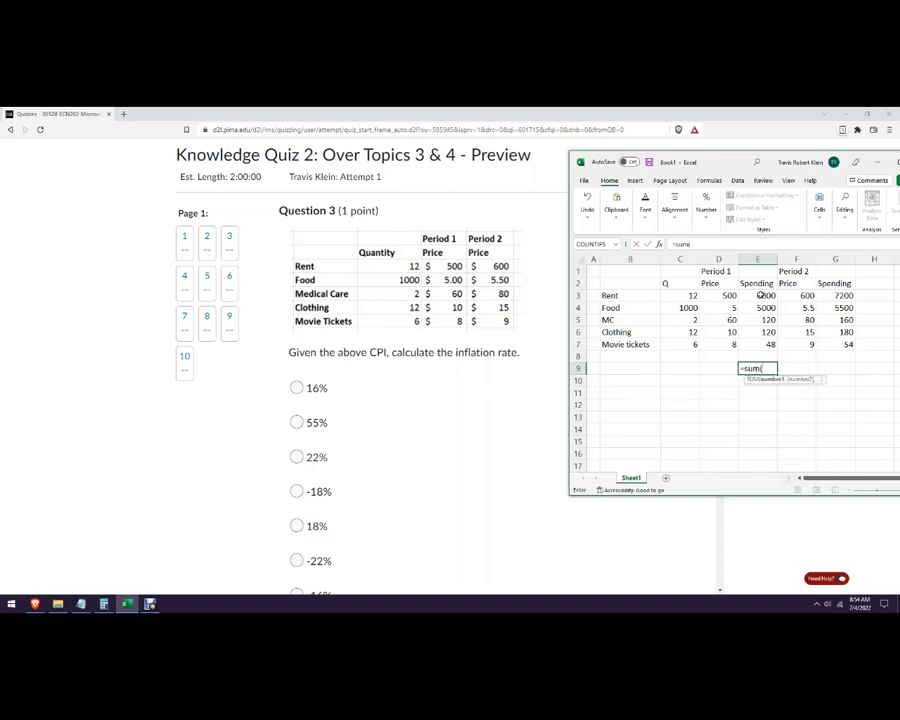
pyautogui.moveTo(763, 296); pyautogui.dragTo(765, 345)
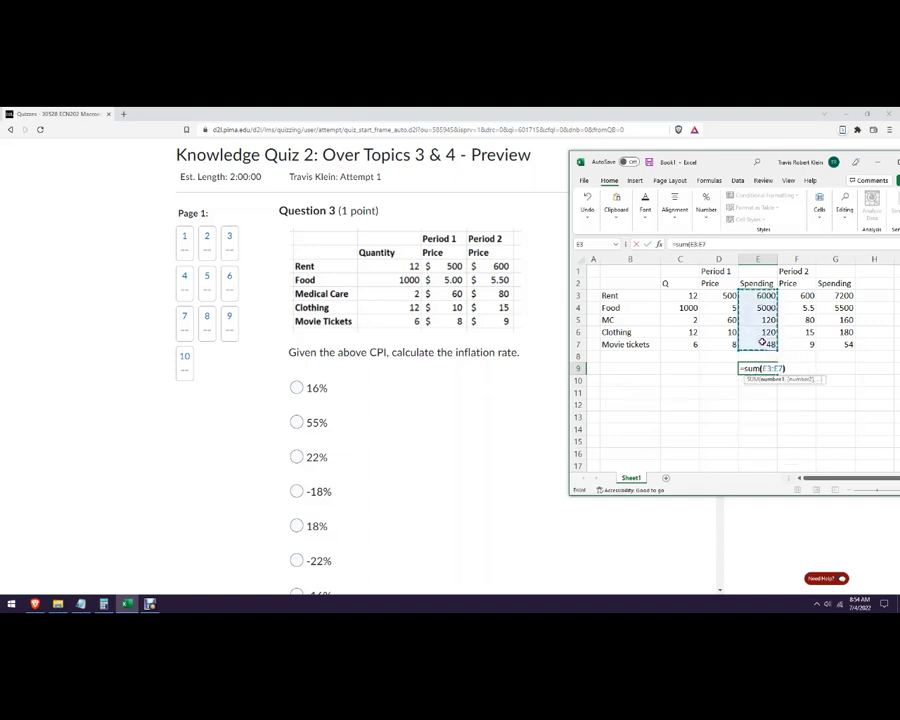
pyautogui.write(')')
pyautogui.press('Return')
# - Copy the E9 sum formula into G9 to total the Period 2 spending
pyautogui.click(770, 368)
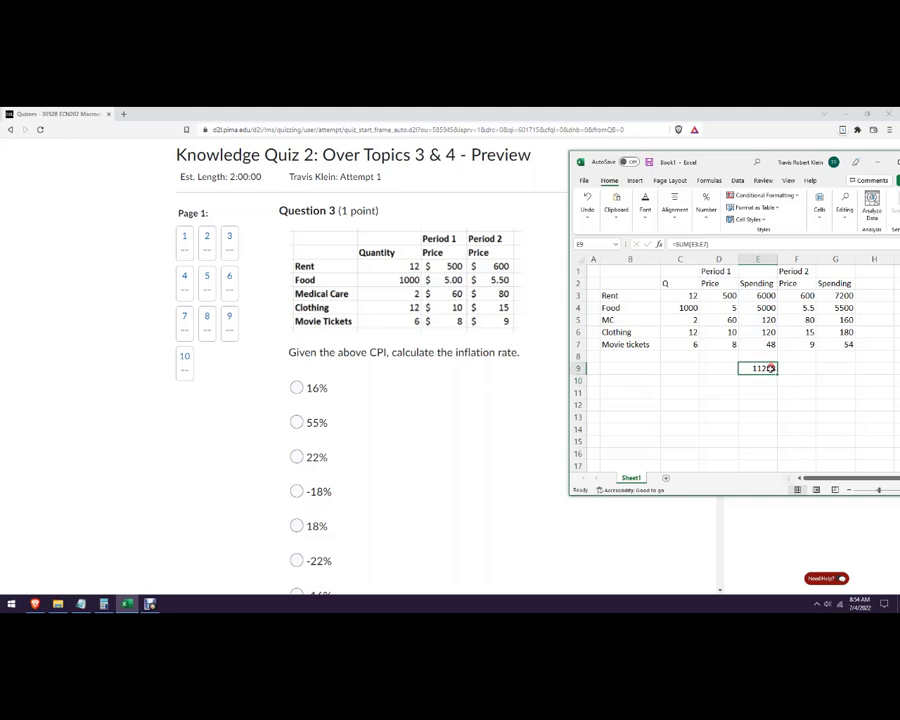
pyautogui.hotkey('ctrl', 'c')
pyautogui.click(826, 368)
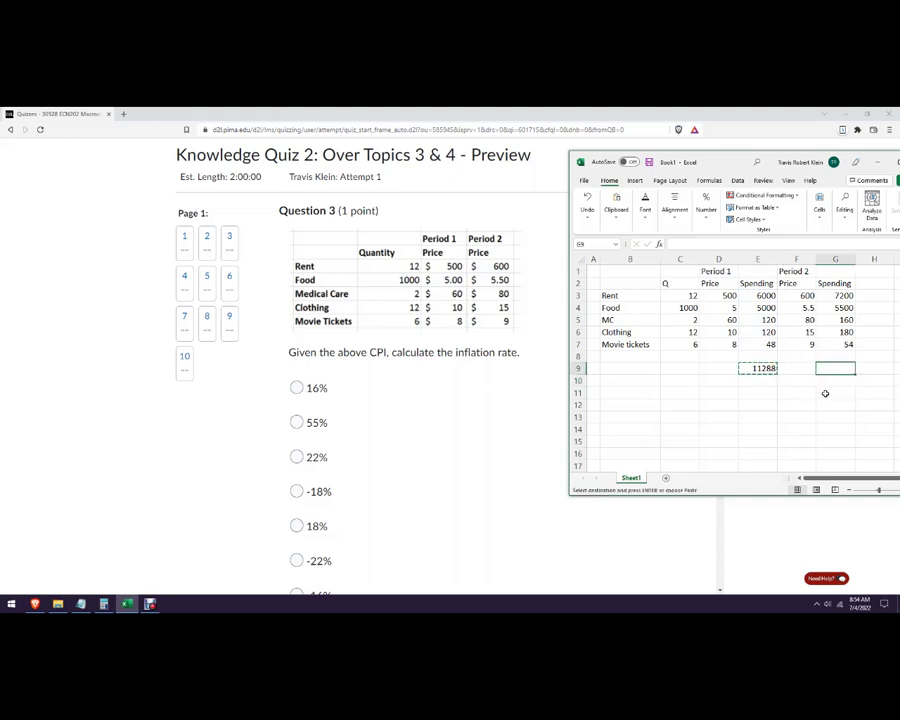
pyautogui.hotkey('ctrl', 'v')
pyautogui.click(825, 393)
pyautogui.press('Escape')
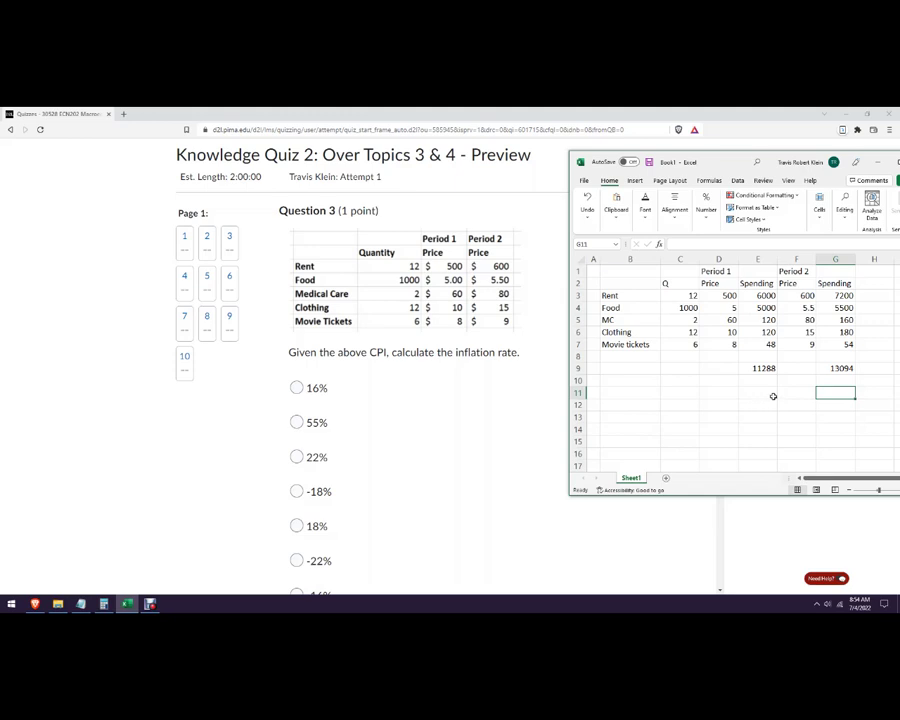
# - Calculate the inflation rate in F11 with =(G9-E9)/E9 and compare it with Question 3's answer choices
pyautogui.click(785, 393)
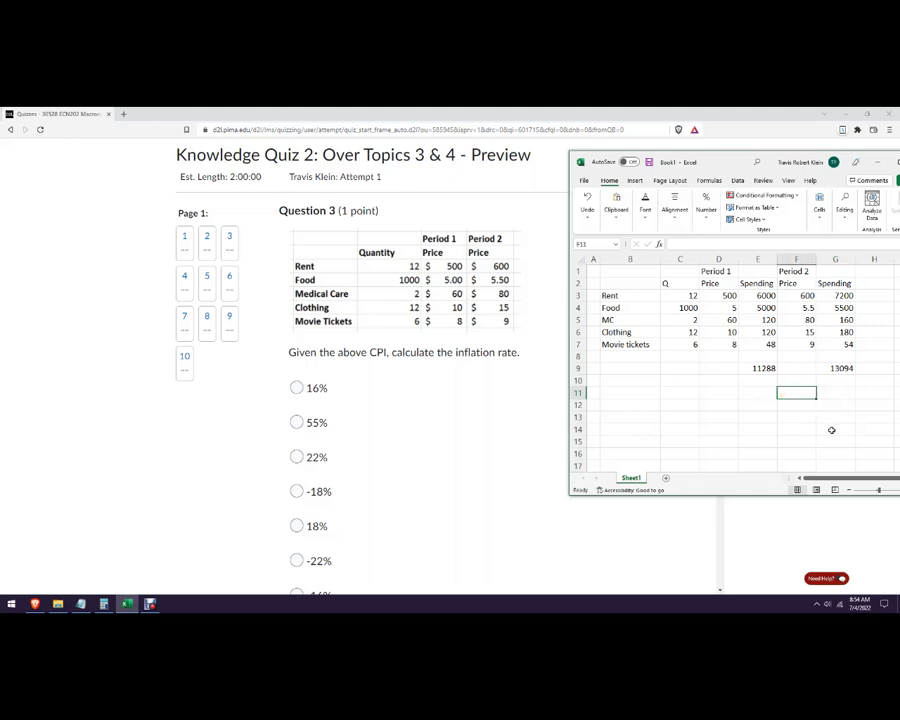
pyautogui.write('=')
pyautogui.click(845, 368)
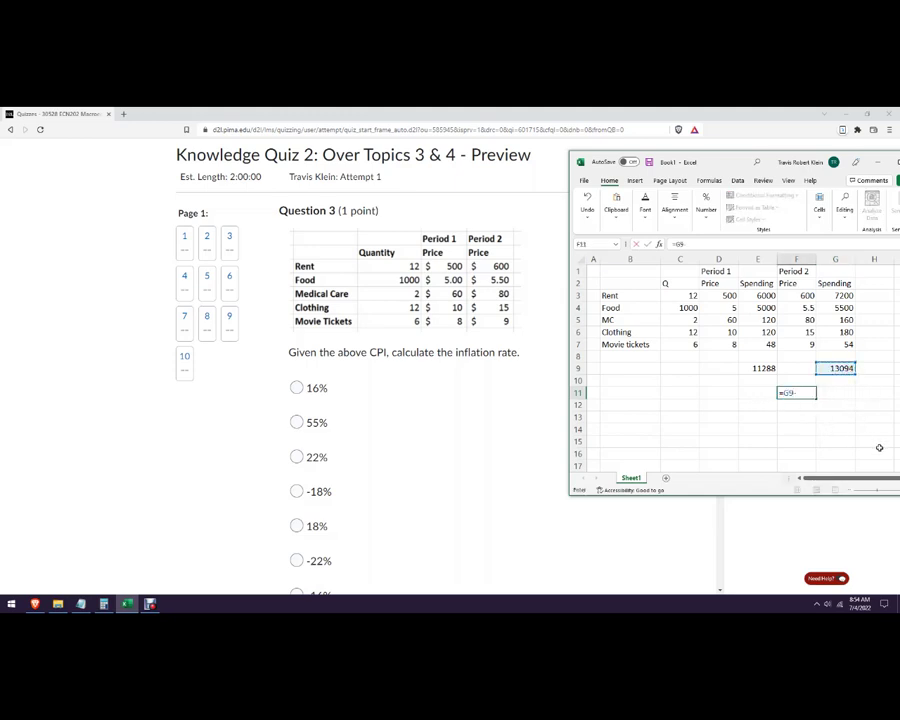
pyautogui.write('-')
pyautogui.click(768, 369)
pyautogui.write(')')
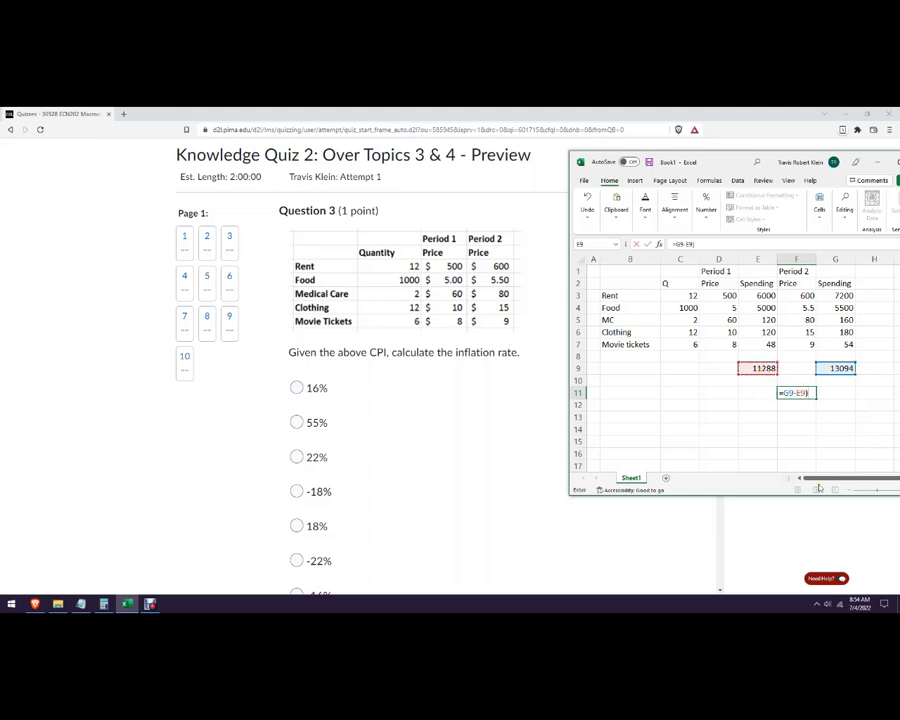
pyautogui.click(780, 393)
pyautogui.write('(')
pyautogui.click(758, 369)
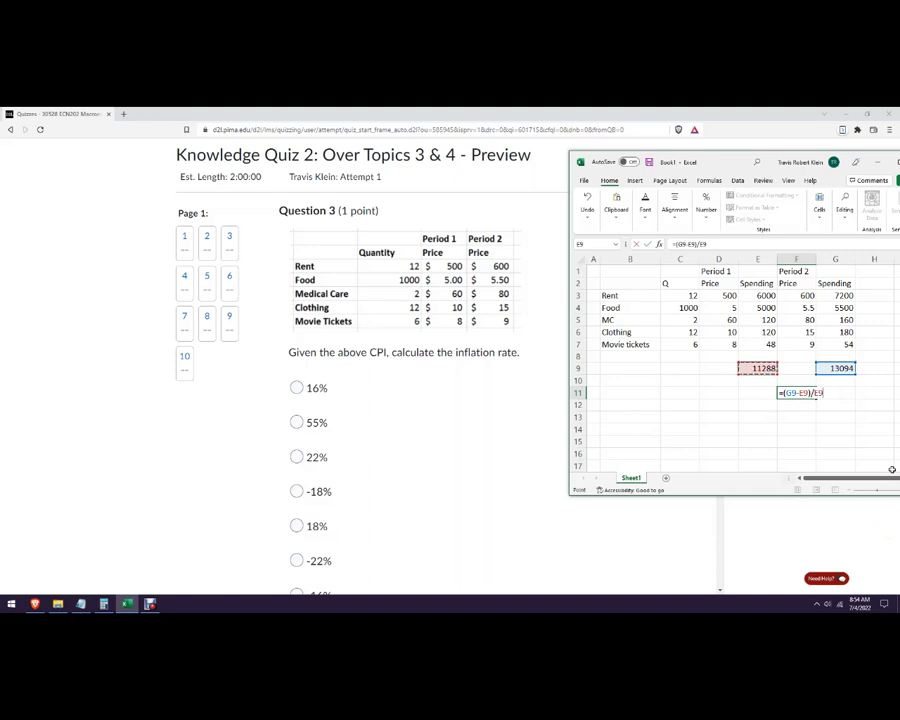
pyautogui.press('Return')
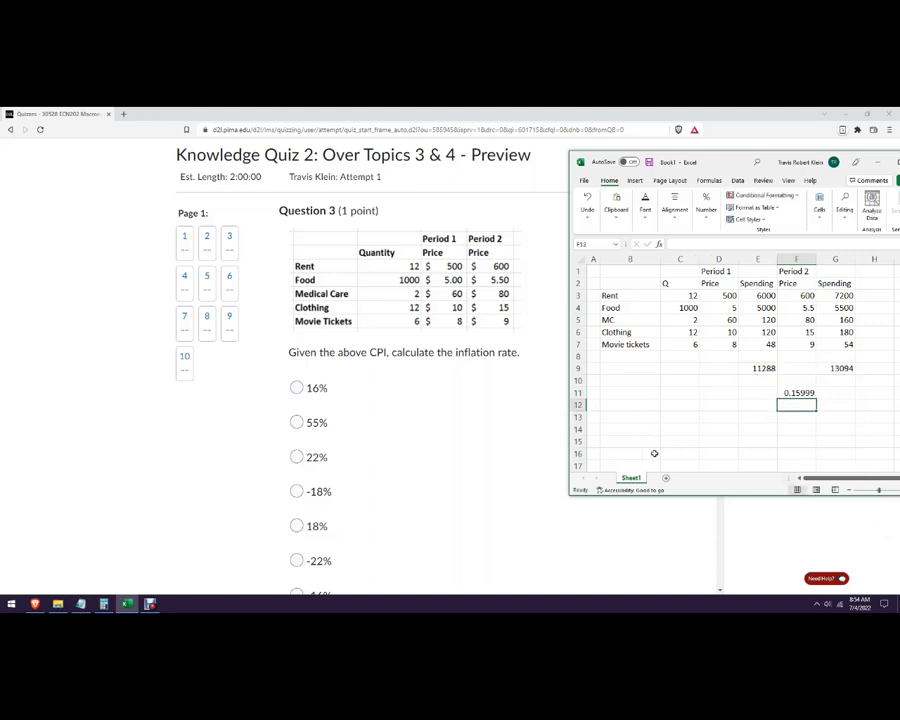
pyautogui.scroll(-1, 514, 476)
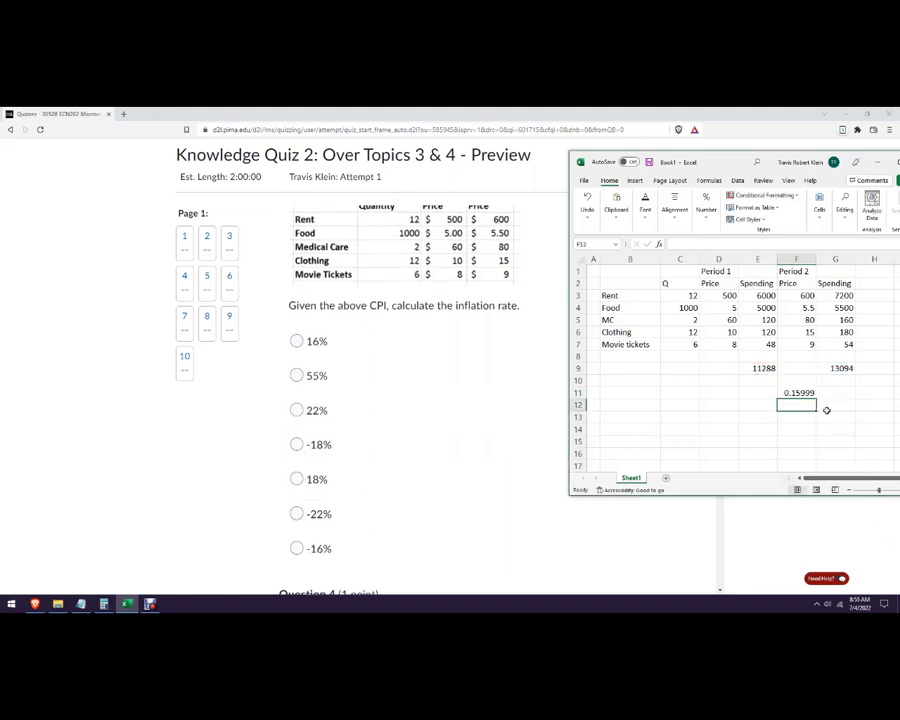
pyautogui.press('Up')
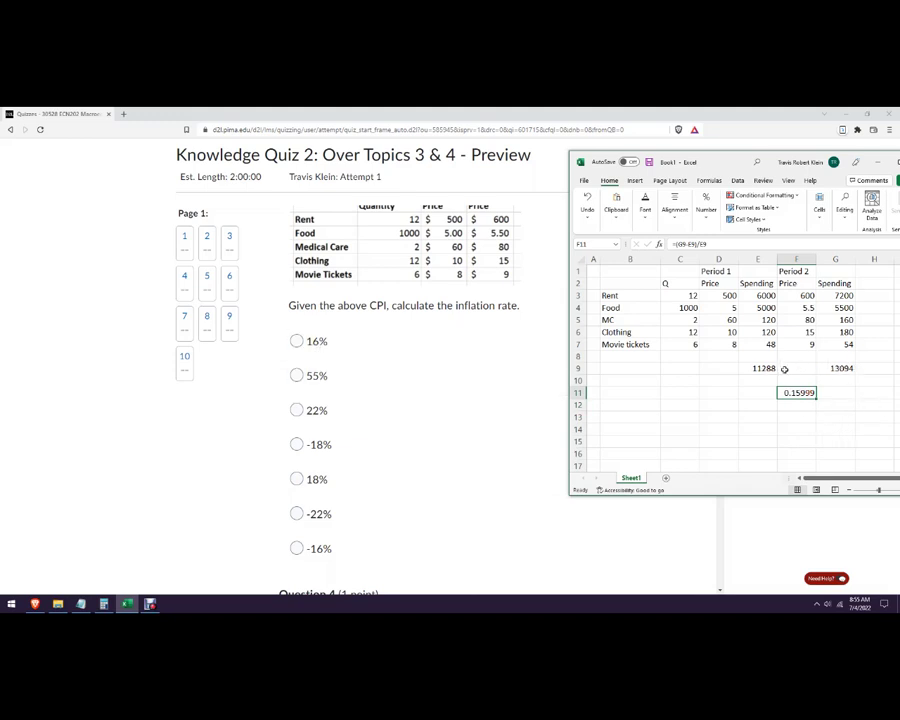
# - Switch back to the quiz in the browser and read Question 4 and Question 5's spending table
pyautogui.click(520, 410)
pyautogui.scroll(-2, 500, 460)
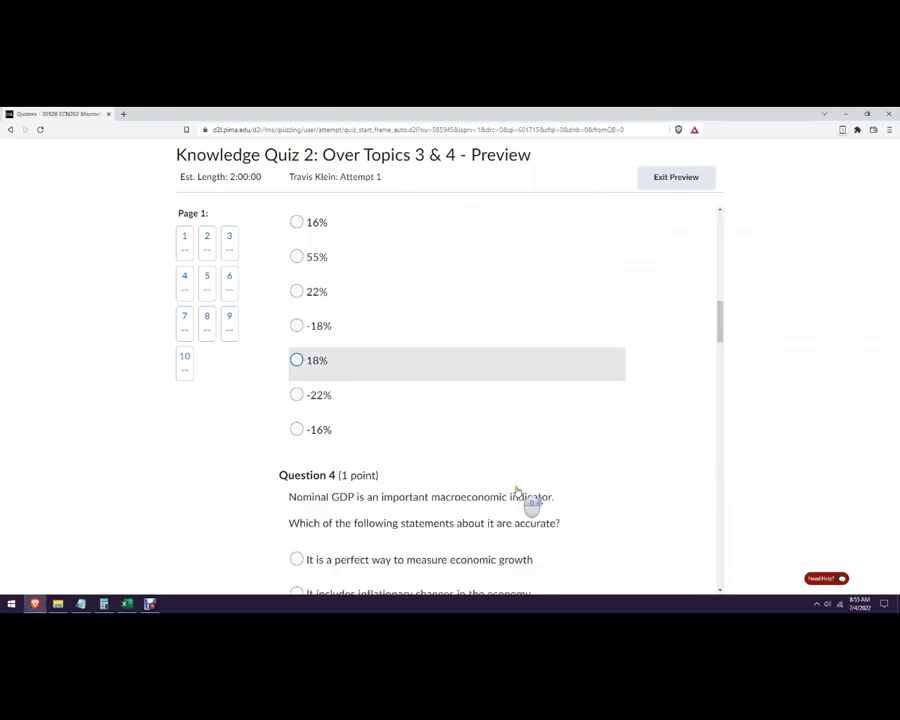
pyautogui.scroll(-4, 517, 490)
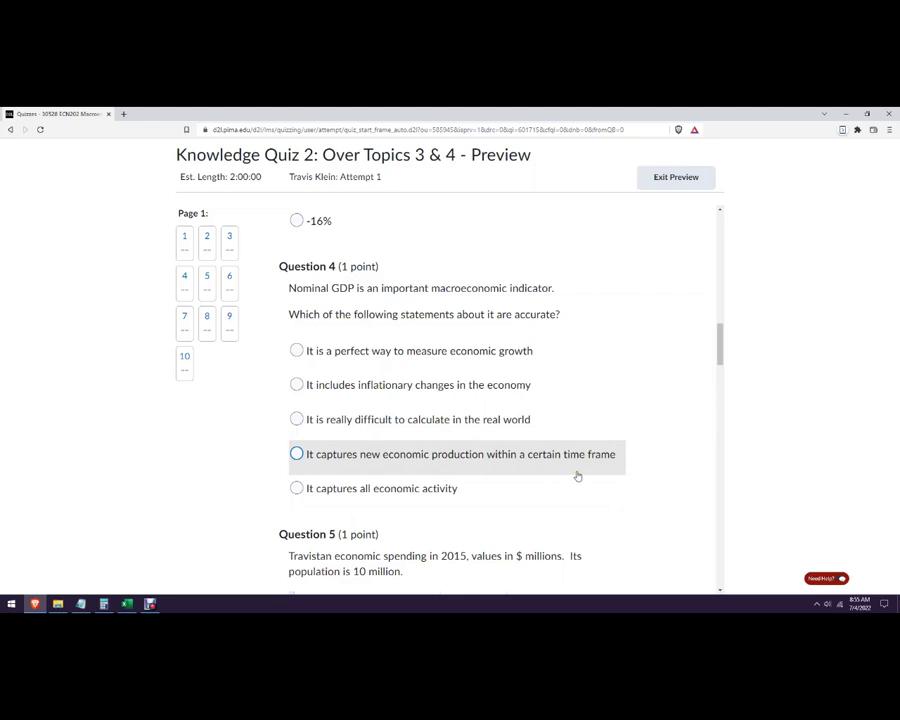
pyautogui.scroll(-3, 545, 466)
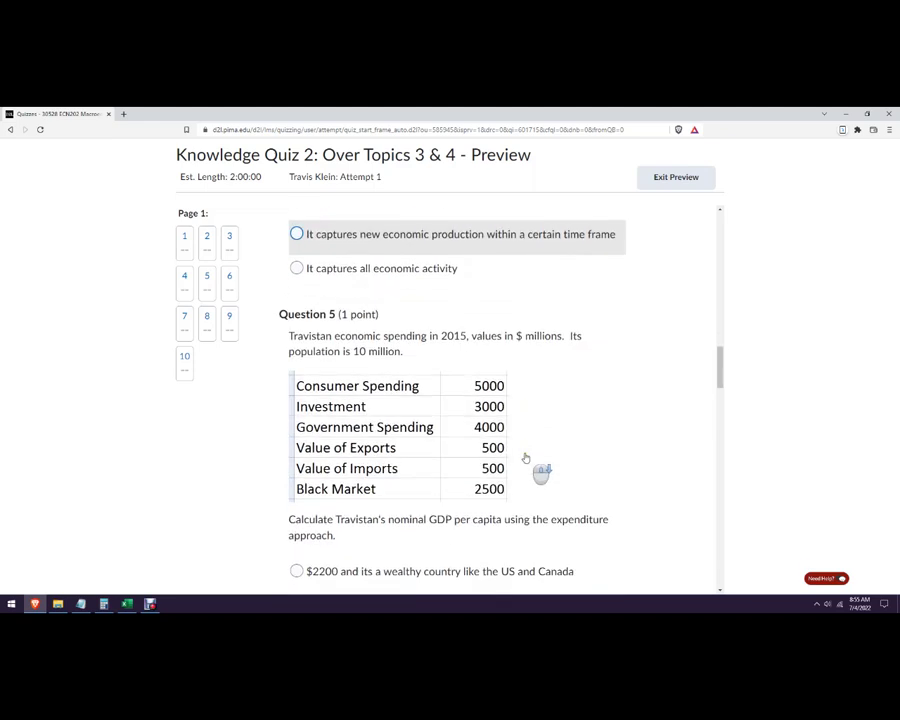
pyautogui.scroll(-1, 550, 461)
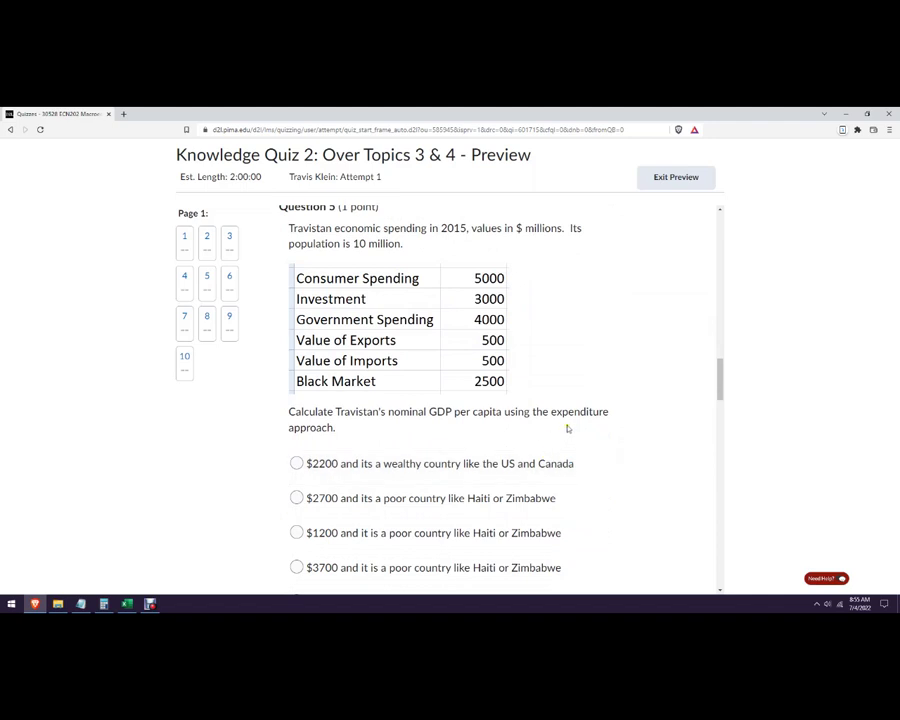
# - Switch to Calculator and compute Question 5's nominal GDP per capita by adding 5000, 3000 and 4000 and dividing by 10
pyautogui.click(104, 603)
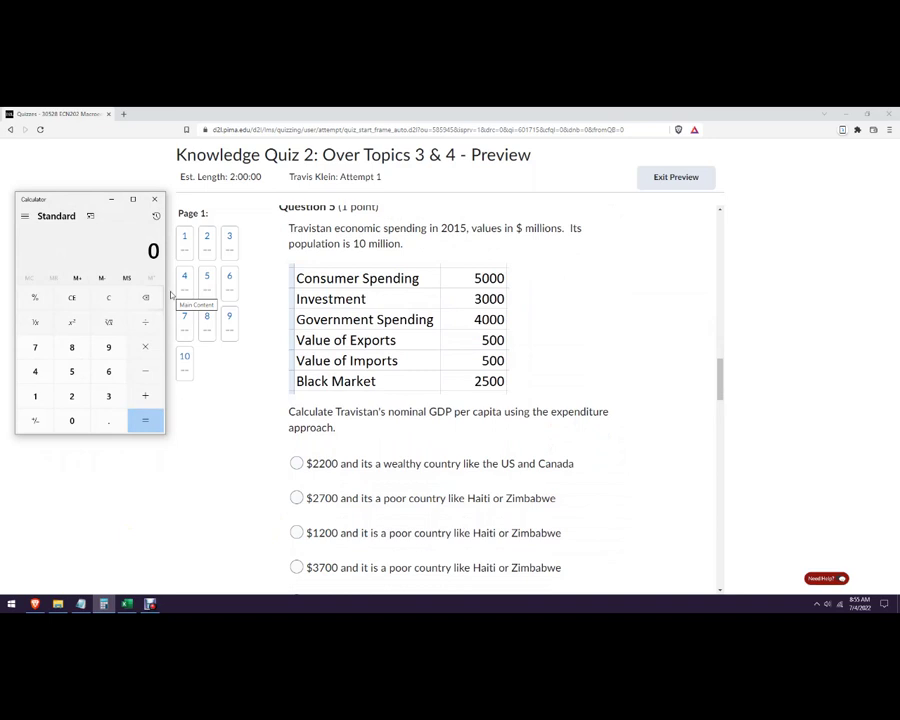
pyautogui.write('5000+3')
pyautogui.write('000')
pyautogui.write('+4000=')
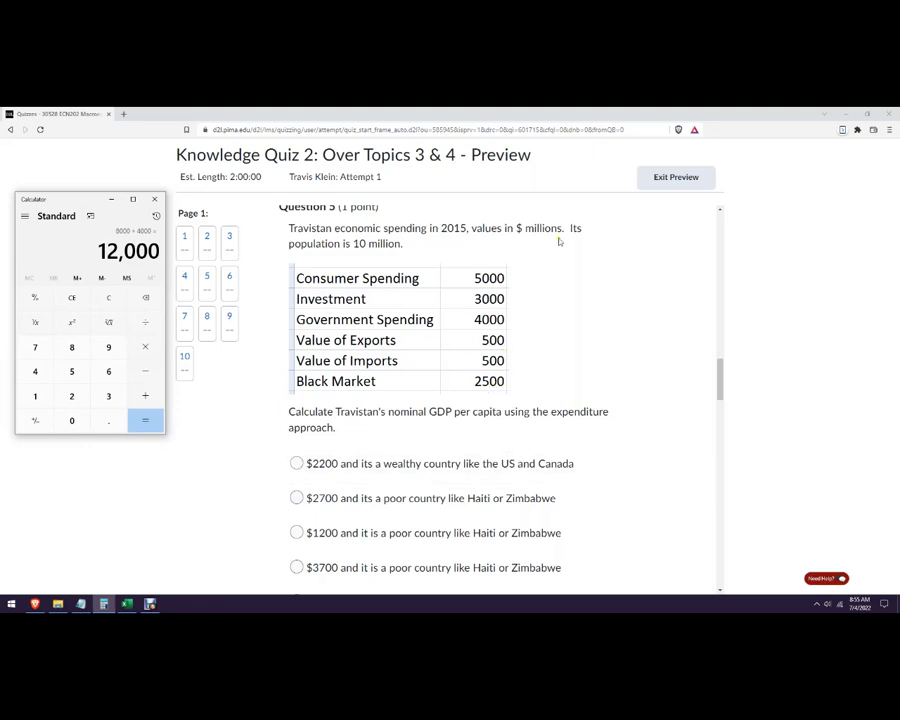
pyautogui.click(140, 323)
pyautogui.click(37, 396)
pyautogui.click(71, 420)
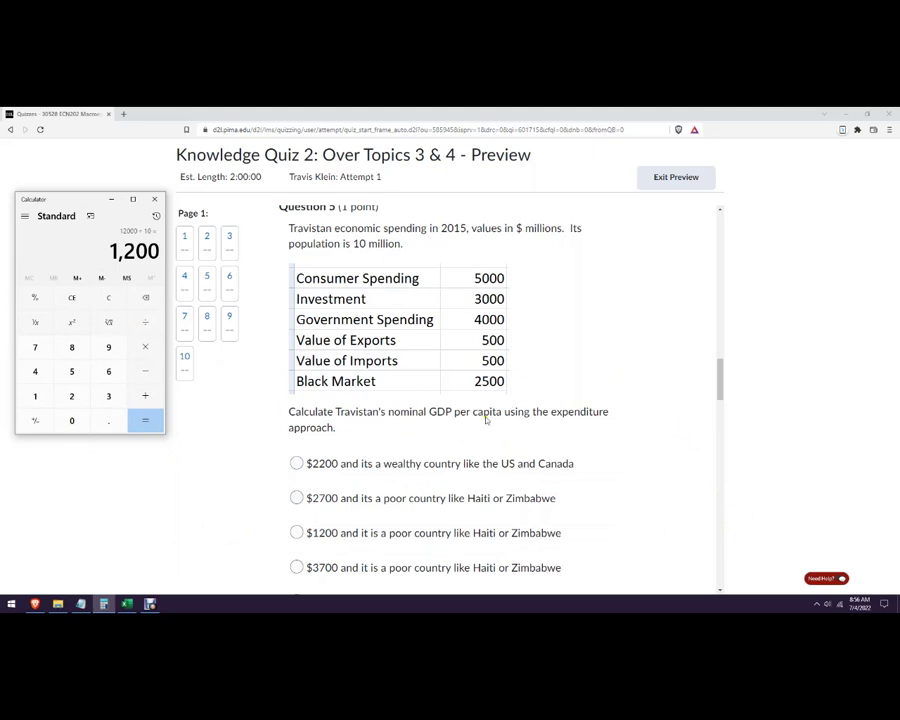
# - Read Questions 6 through 10, covering full employment, deflation, nominal GDP growth, the labor force and the U-3 unemployment rate
pyautogui.scroll(-3, 612, 488)
pyautogui.scroll(-1, 617, 481)
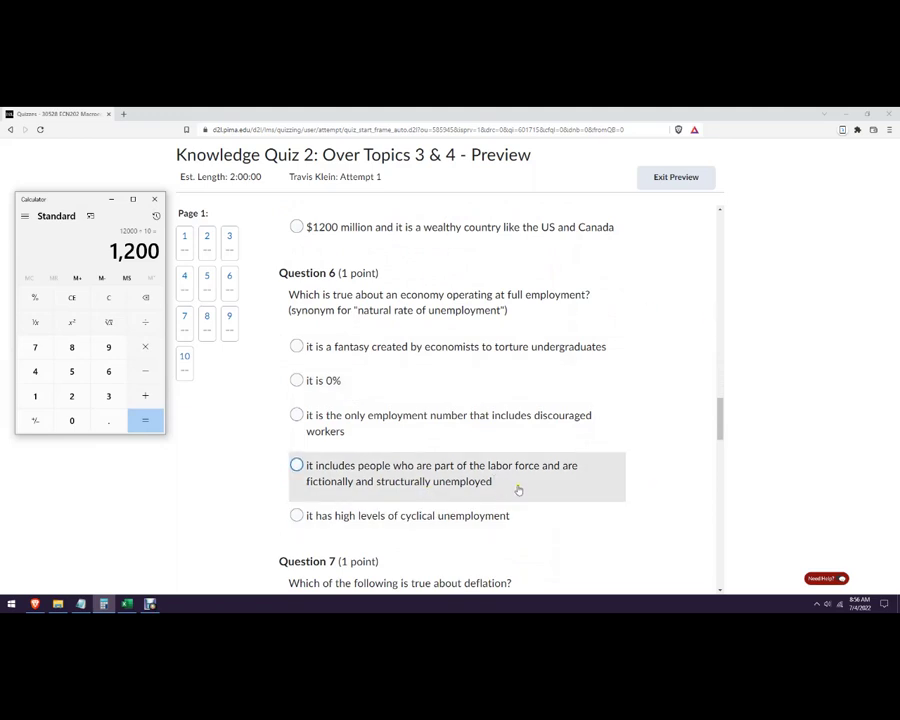
pyautogui.scroll(-1, 525, 483)
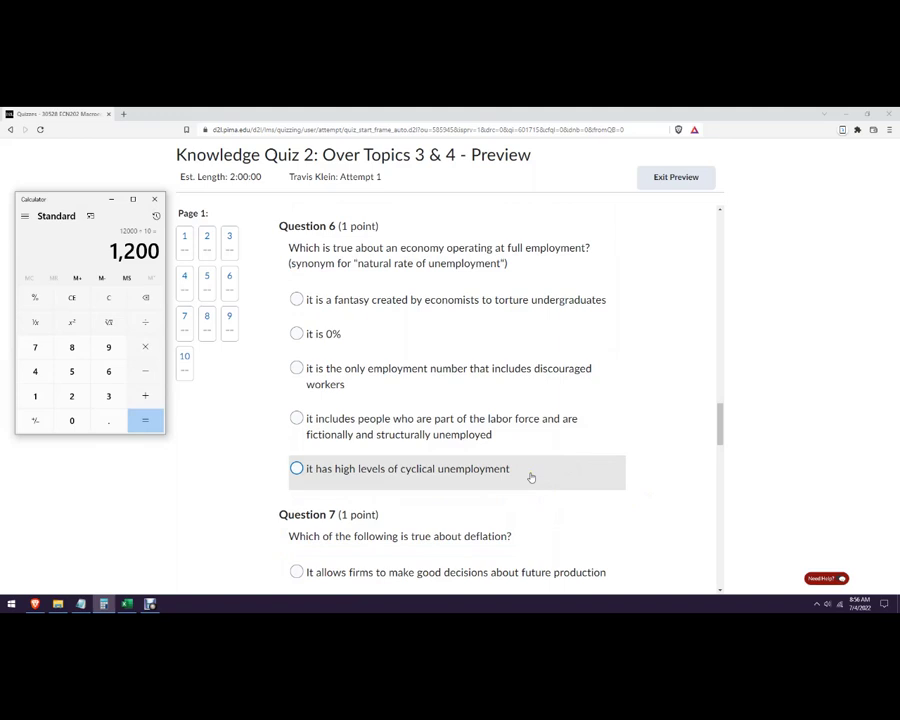
pyautogui.scroll(-4, 535, 483)
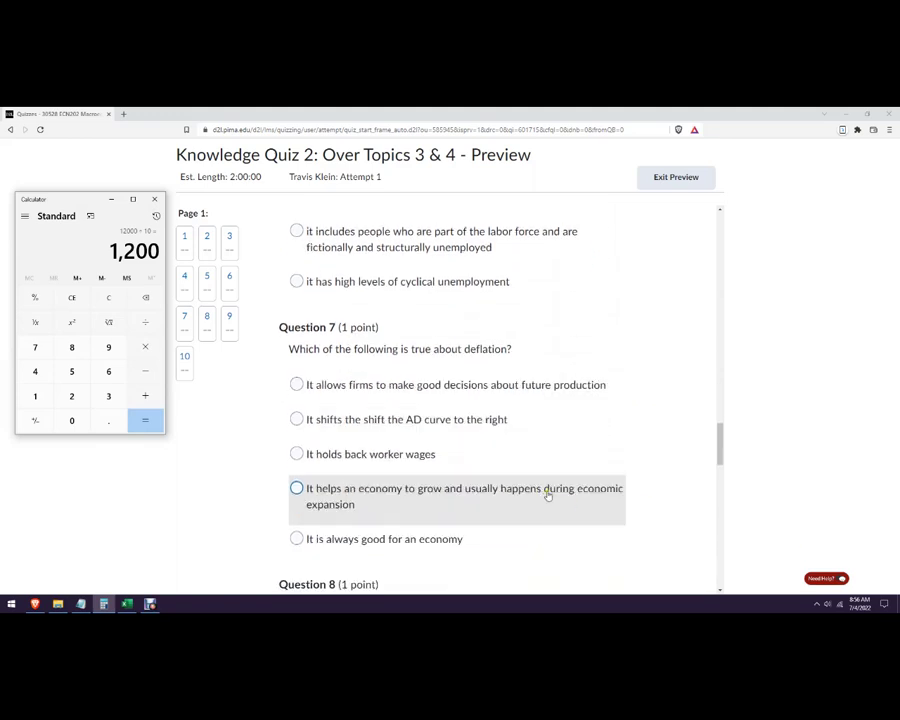
pyautogui.scroll(-1, 549, 493)
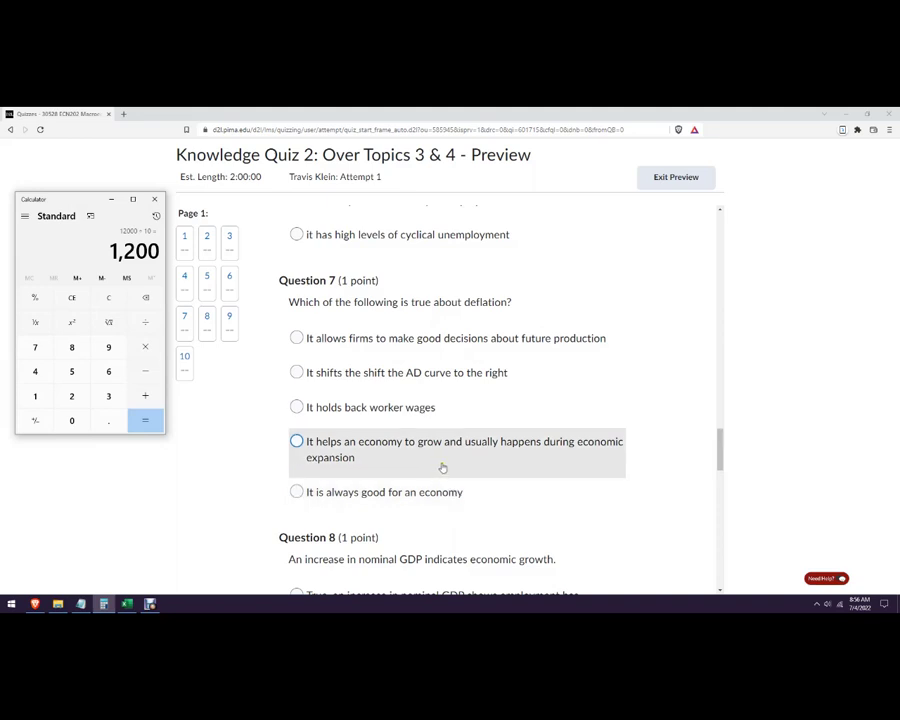
pyautogui.scroll(-3, 520, 468)
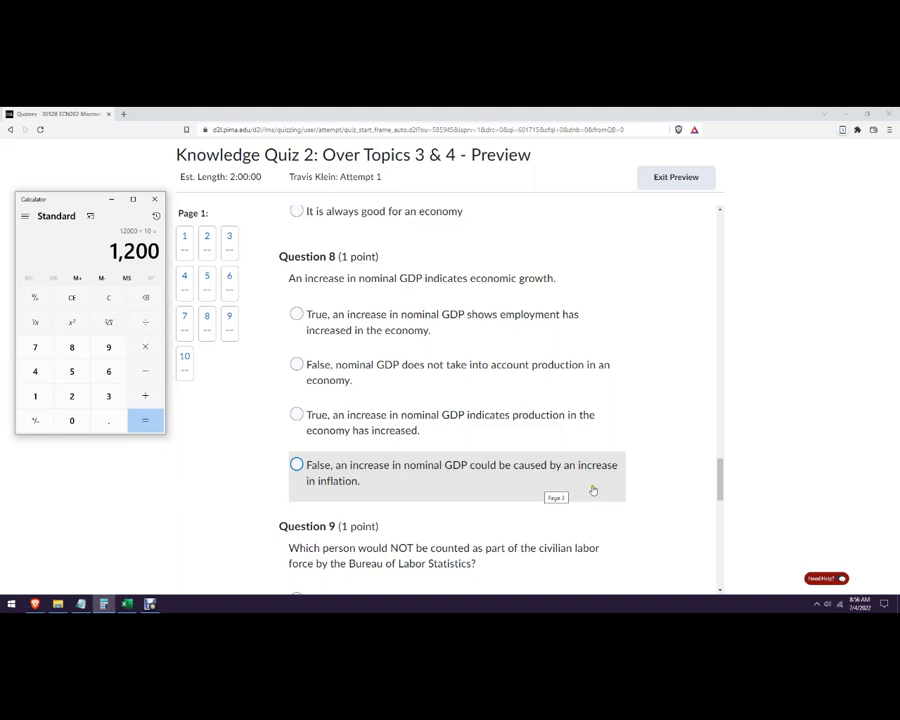
pyautogui.scroll(-3, 590, 485)
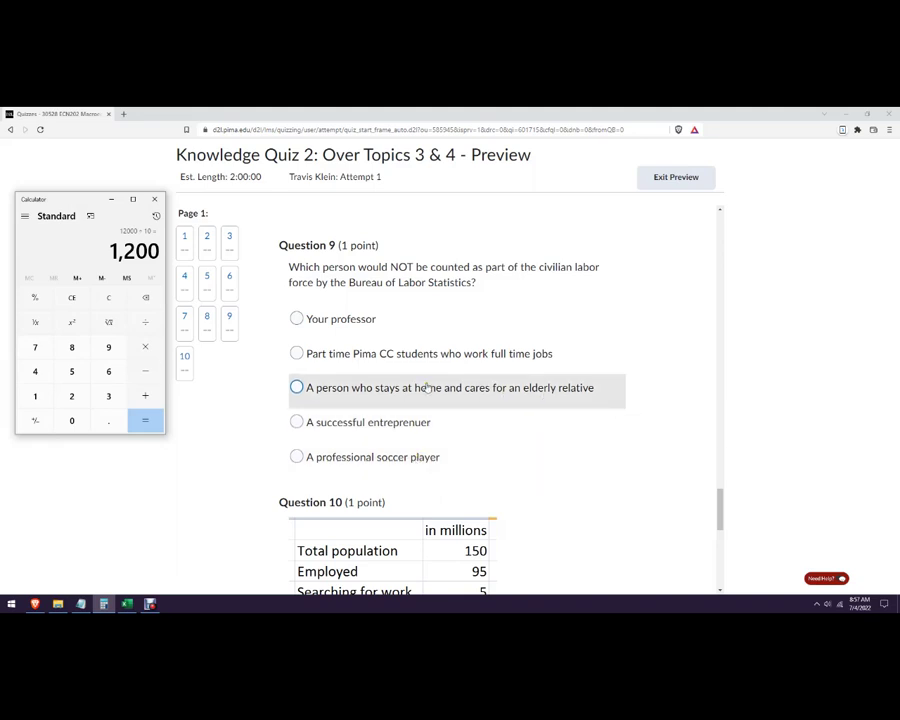
pyautogui.scroll(-5, 620, 418)
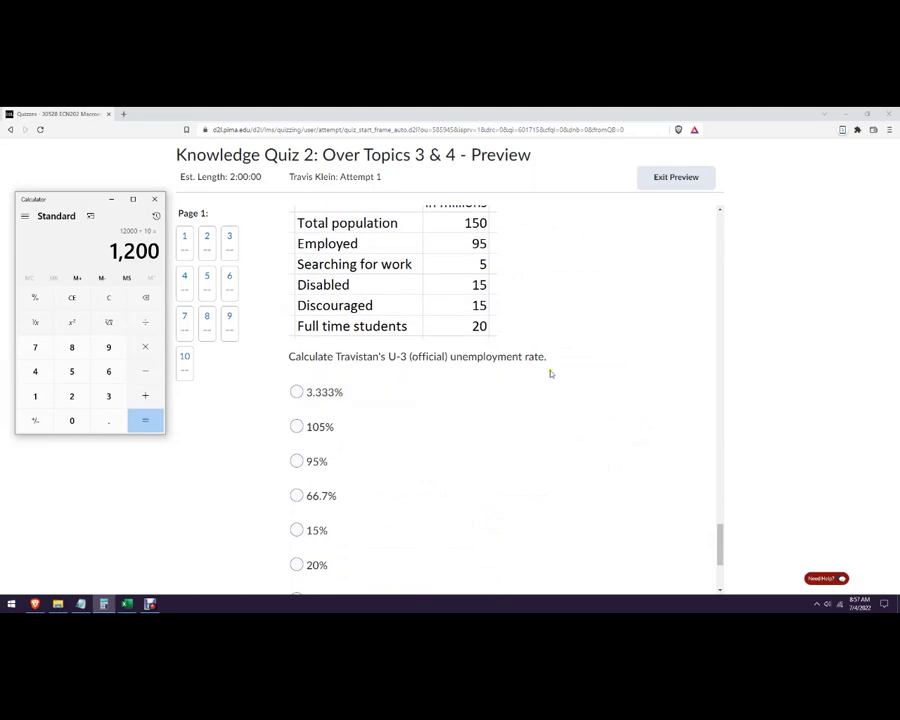
pyautogui.scroll(1, 542, 378)
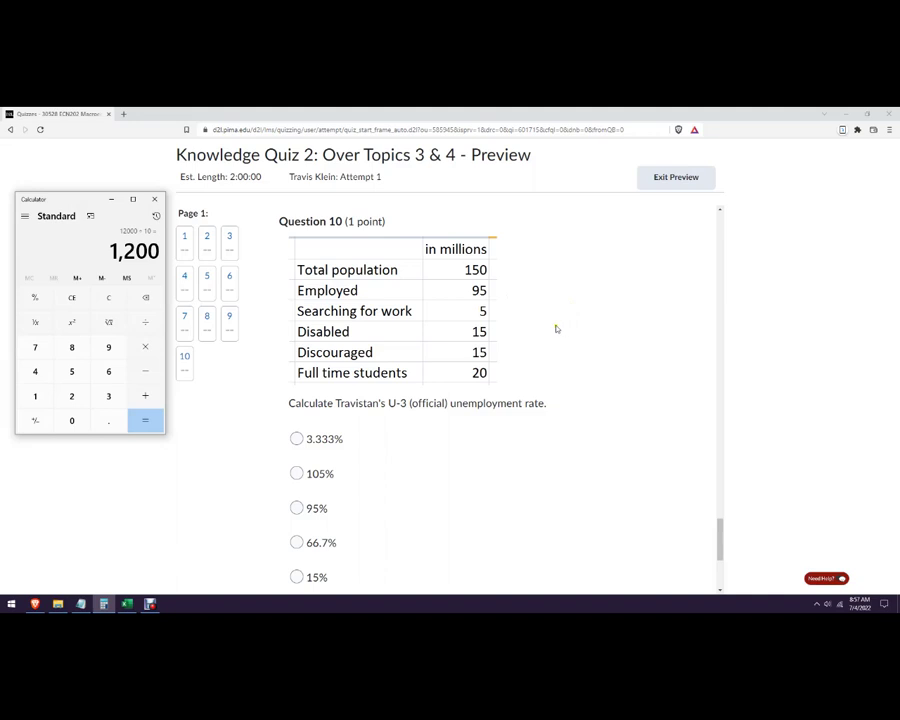
pyautogui.scroll(-4, 571, 437)
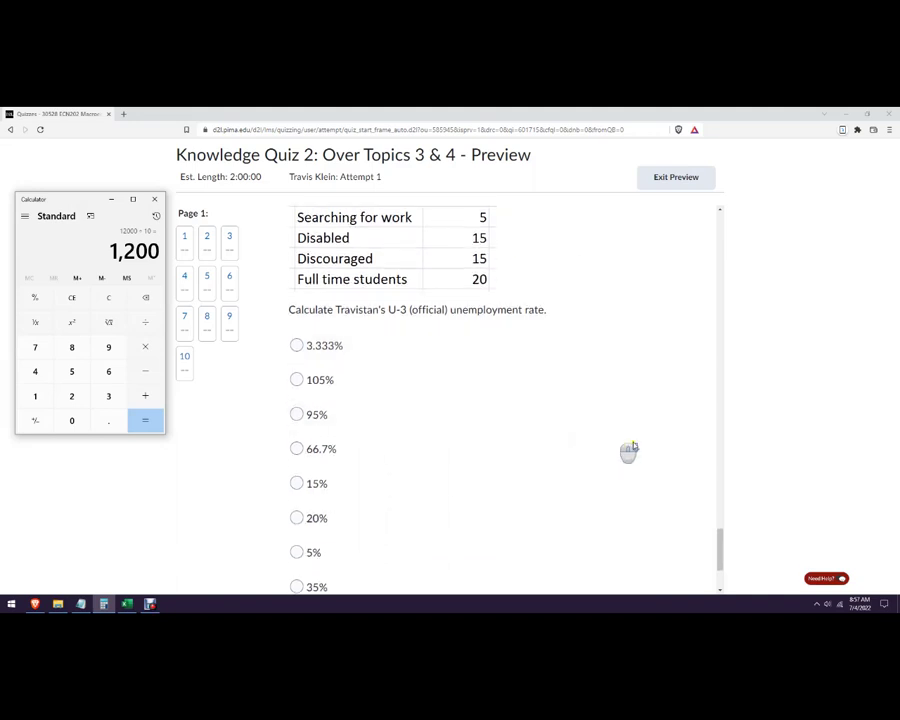